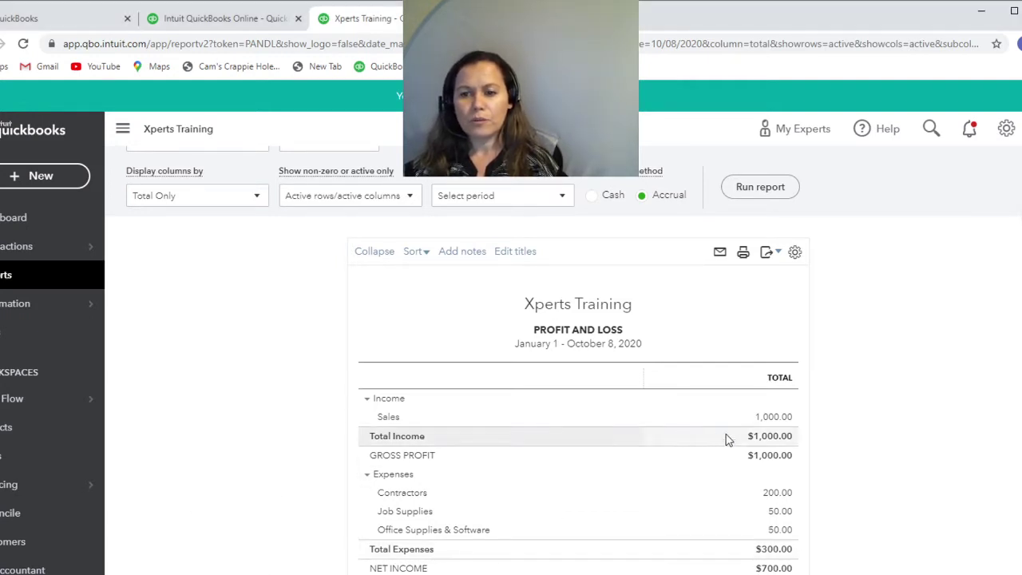
# - Drill into the Sales amount on the Profit and Loss report and delete the underlying 1,000.00 invoice
pyautogui.click(775, 417)
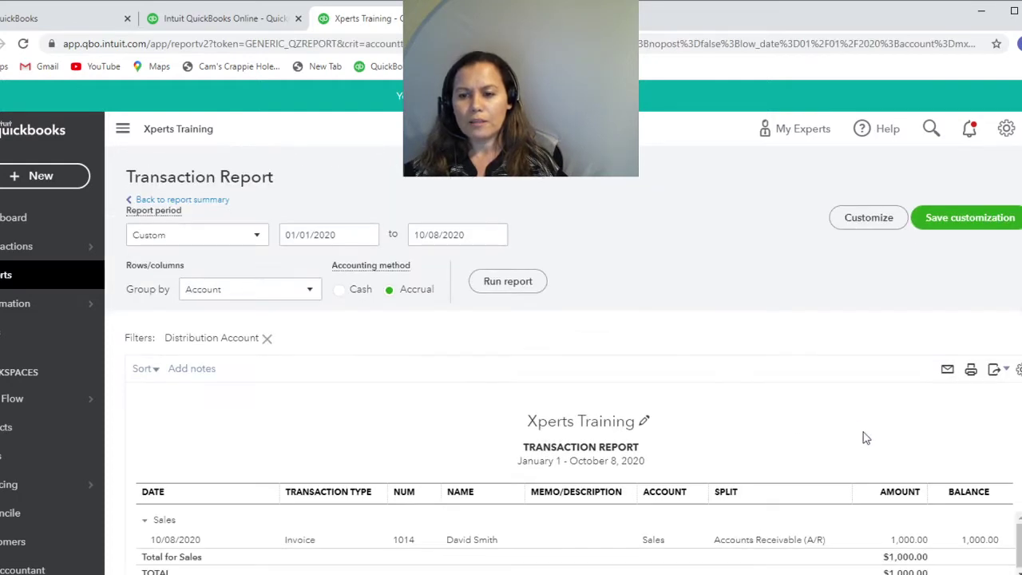
pyautogui.click(910, 540)
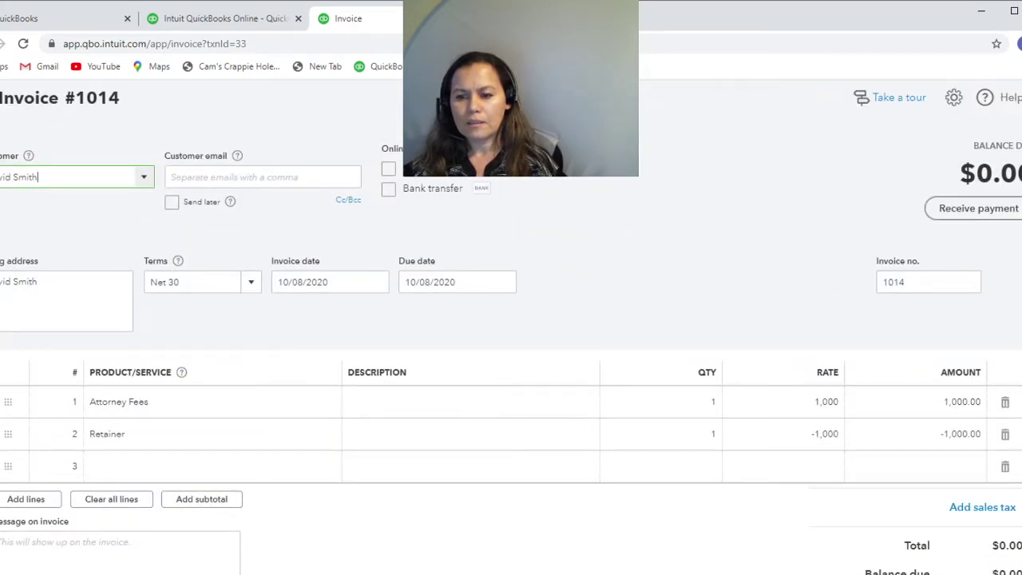
pyautogui.click(623, 573)
pyautogui.click(633, 532)
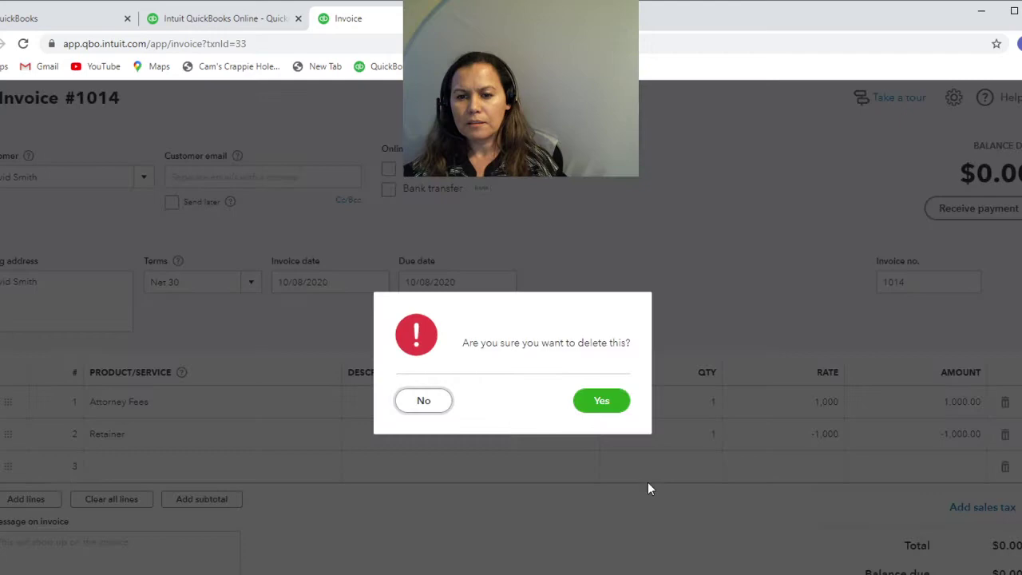
pyautogui.click(603, 402)
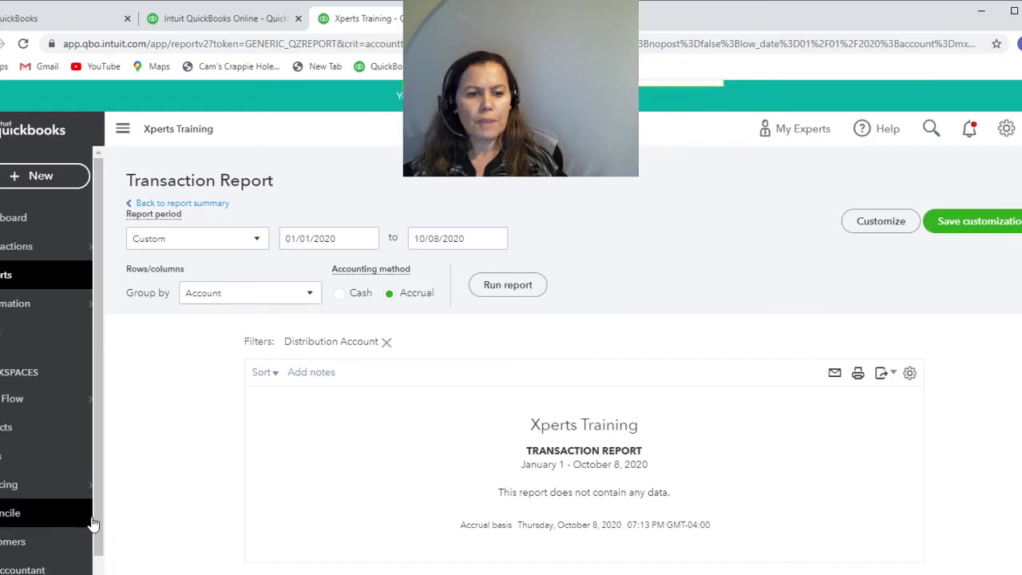
# - Go to the chart of accounts and open the register for Trust Accounts - Liabilities
pyautogui.scroll(-1, 93, 509)
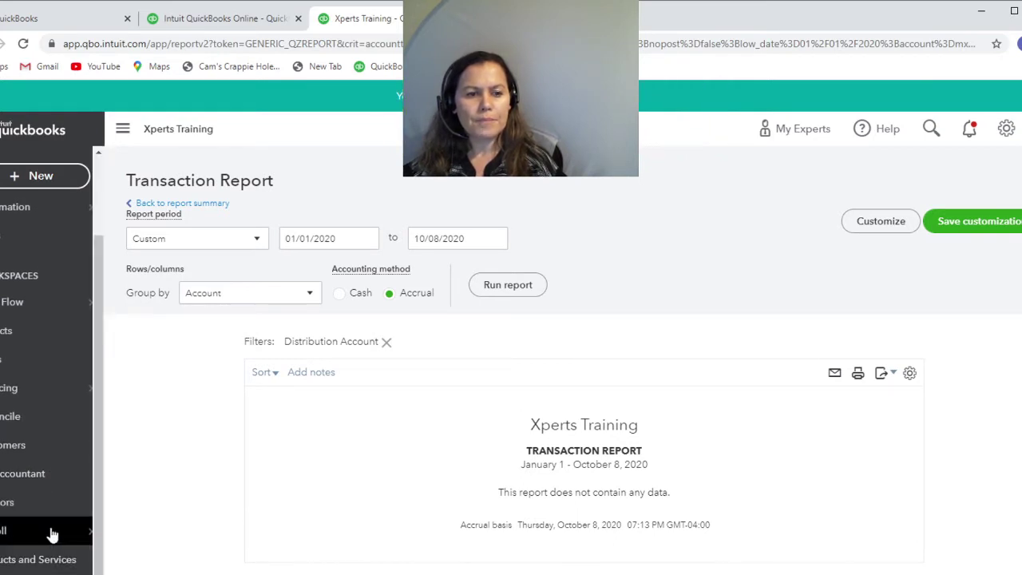
pyautogui.click(1006, 129)
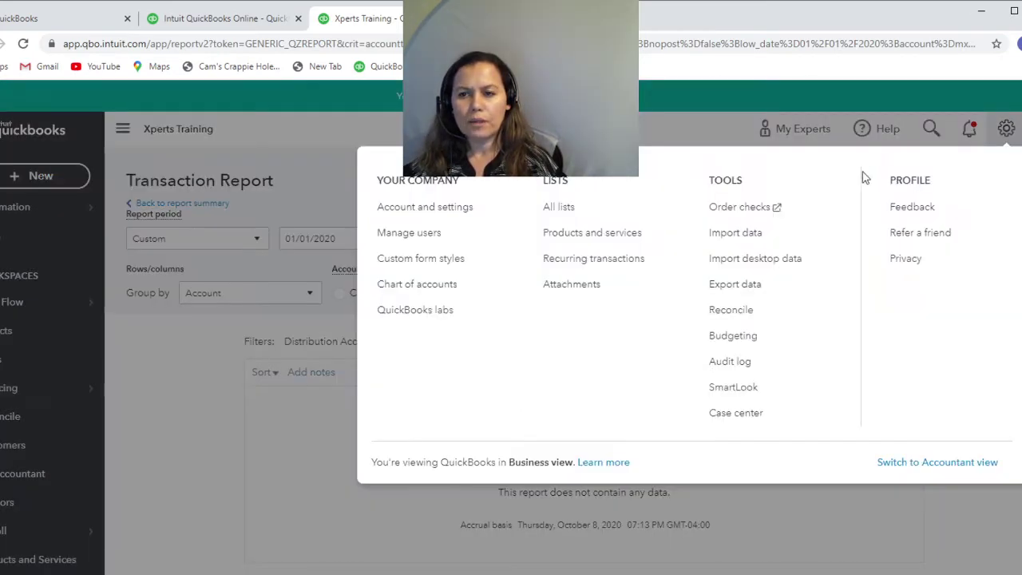
pyautogui.click(595, 213)
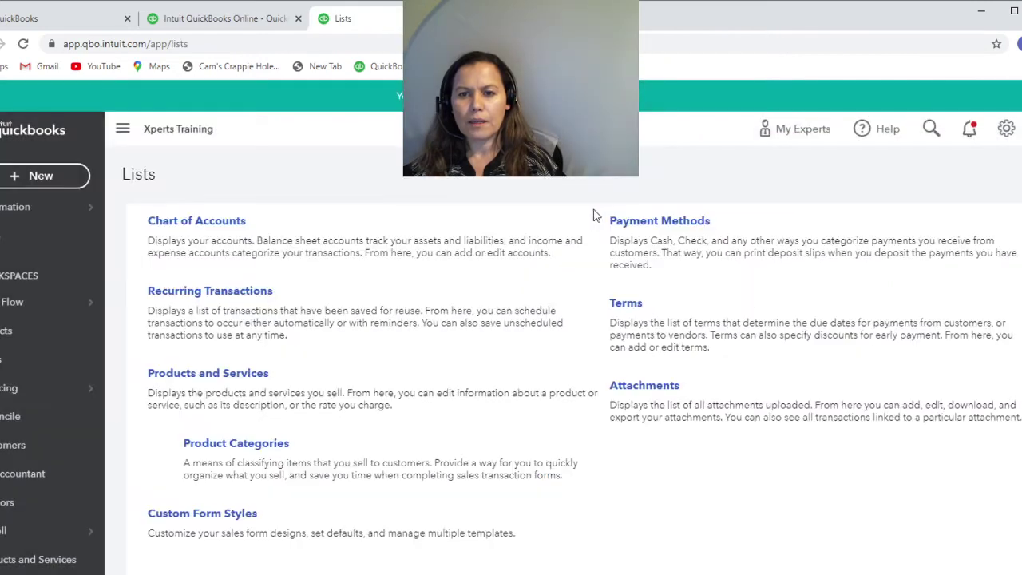
pyautogui.click(200, 224)
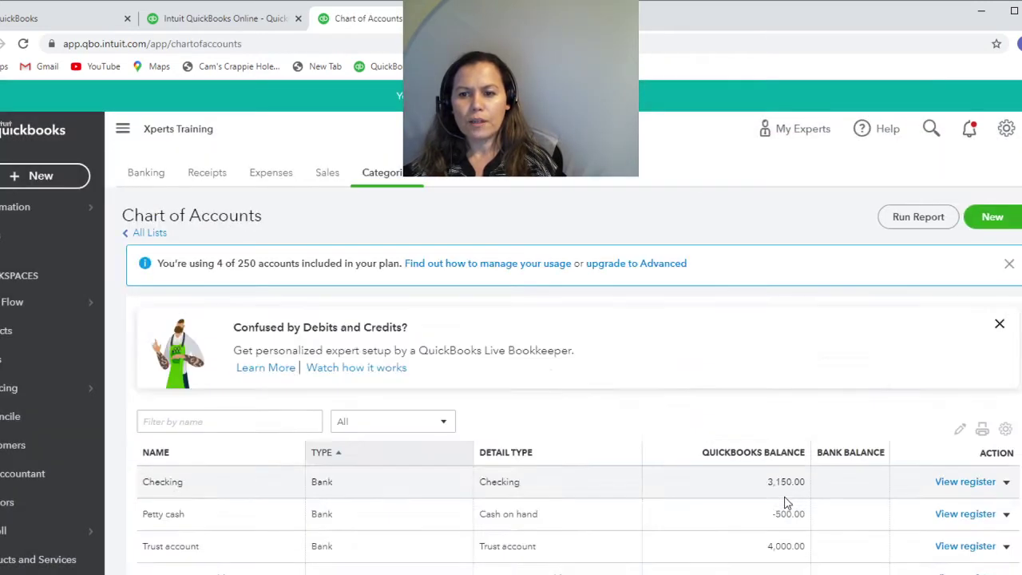
pyautogui.scroll(-5, 787, 501)
pyautogui.scroll(4, 791, 497)
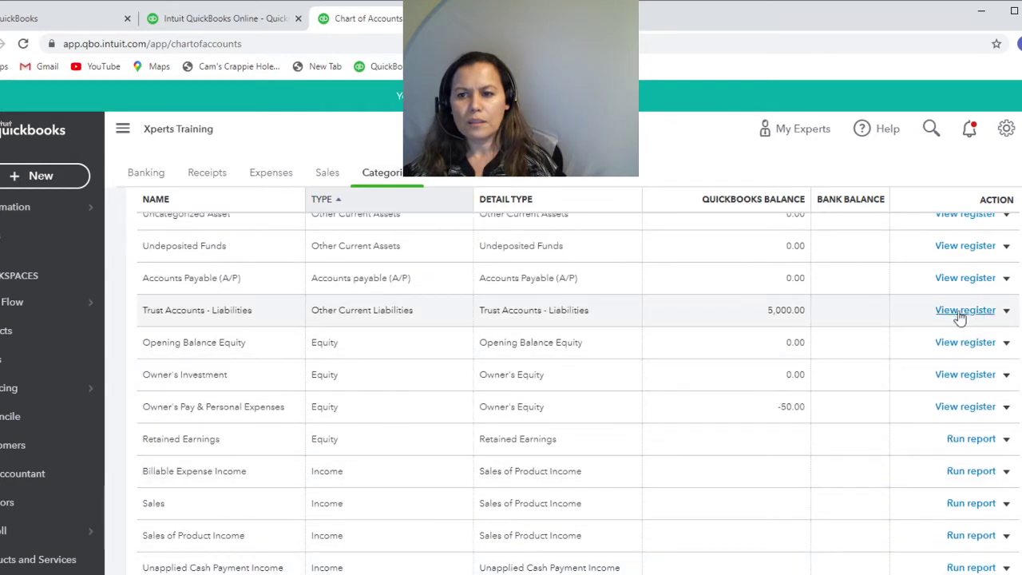
pyautogui.click(971, 312)
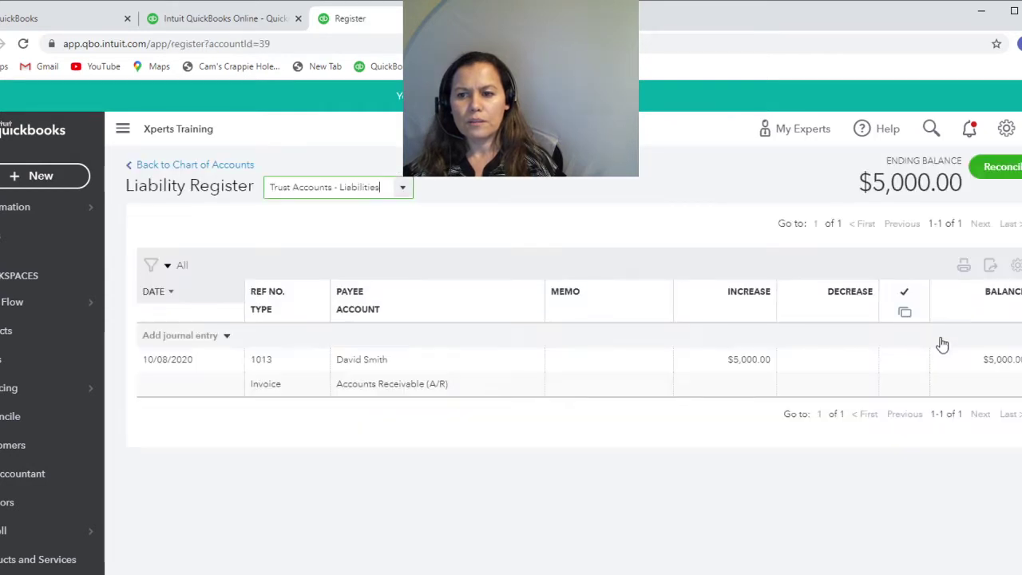
# - Delete the 5,000.00 retainer invoice from the liability register, including its split and linked transactions
pyautogui.click(988, 360)
pyautogui.click(822, 427)
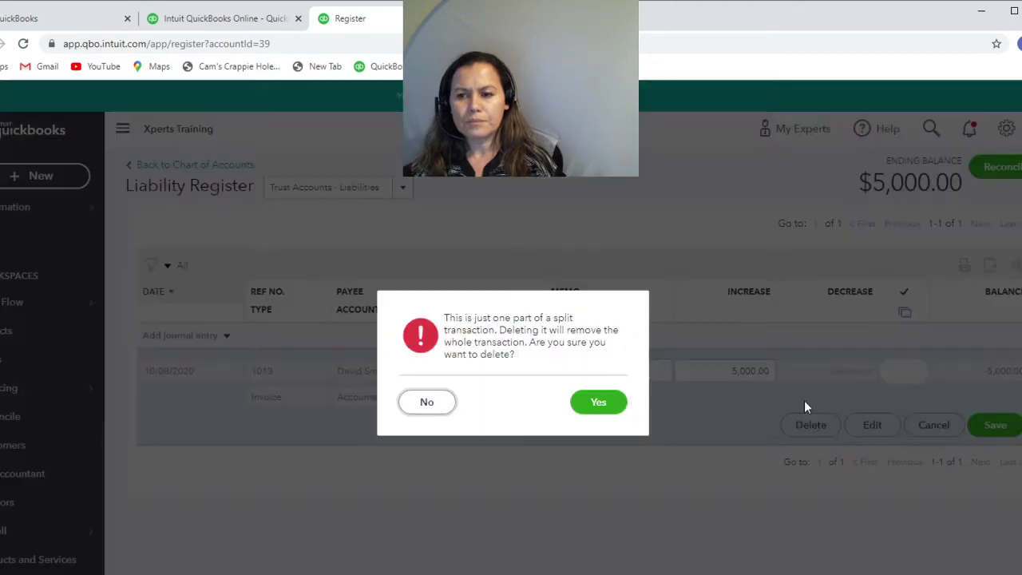
pyautogui.click(605, 403)
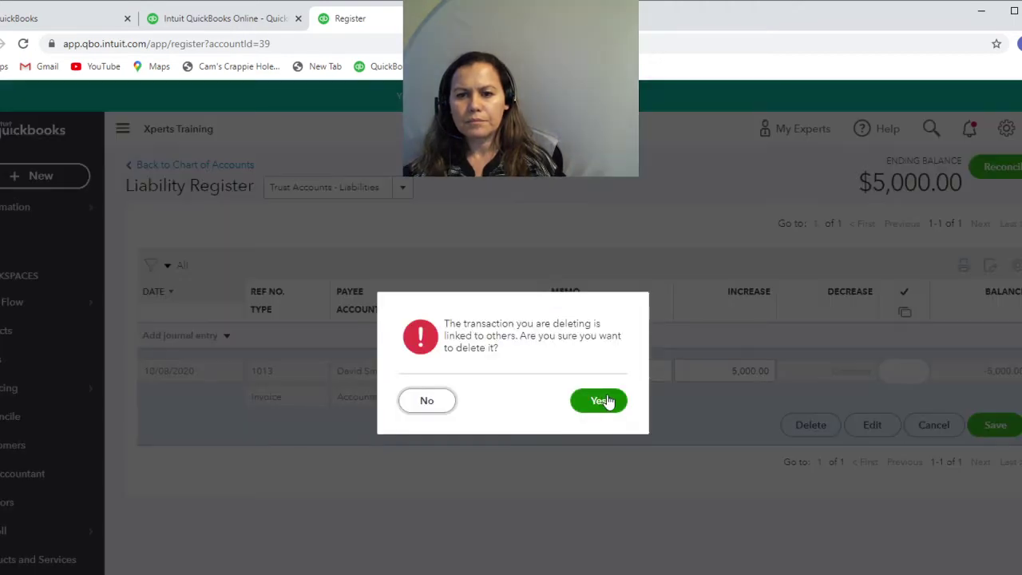
pyautogui.click(603, 401)
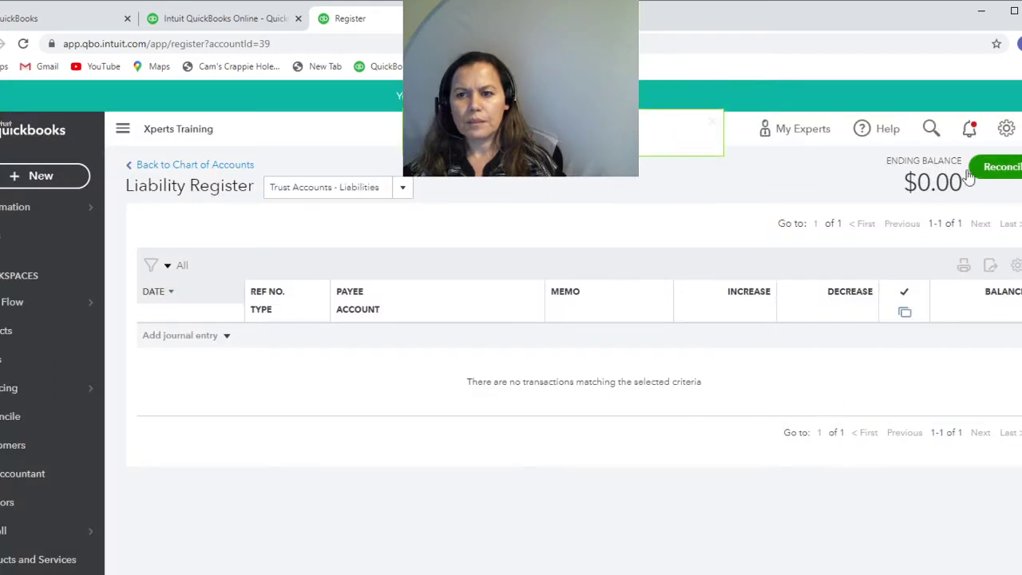
# - Open the Accounts Receivable (A/R) register from the chart of accounts and delete the $2,000.00 Happy Cruising payment
pyautogui.click(225, 165)
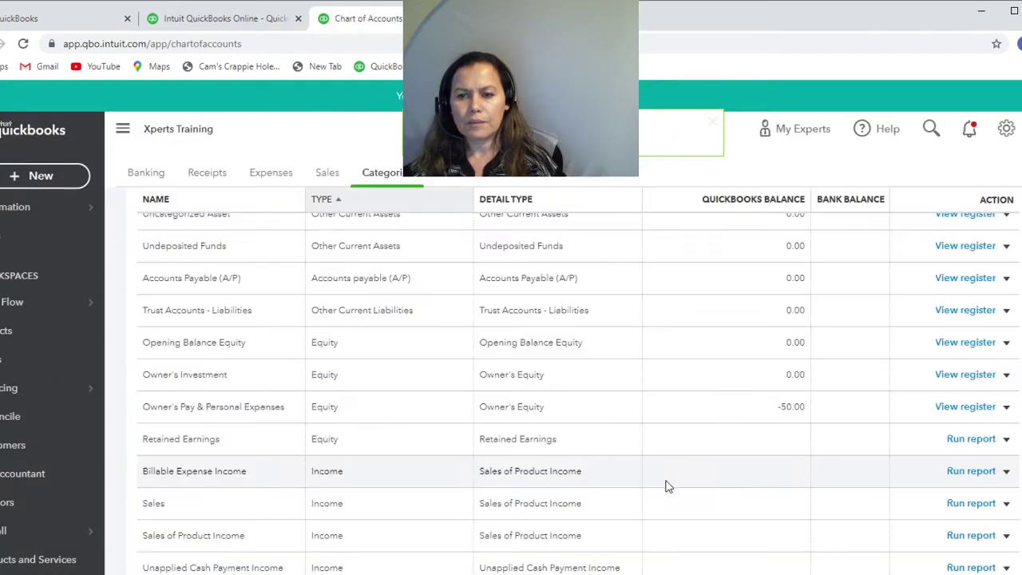
pyautogui.scroll(5, 666, 484)
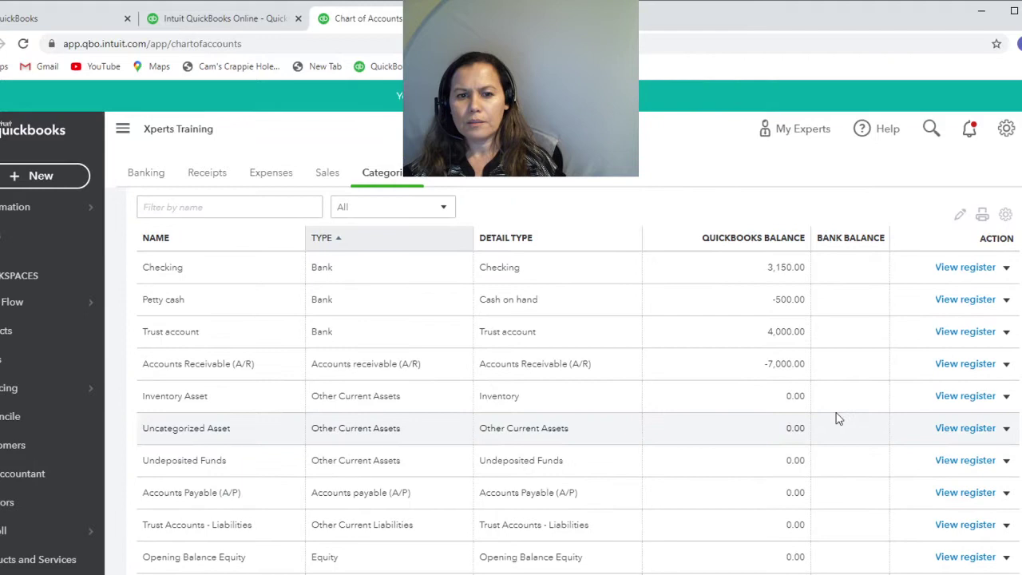
pyautogui.click(1006, 363)
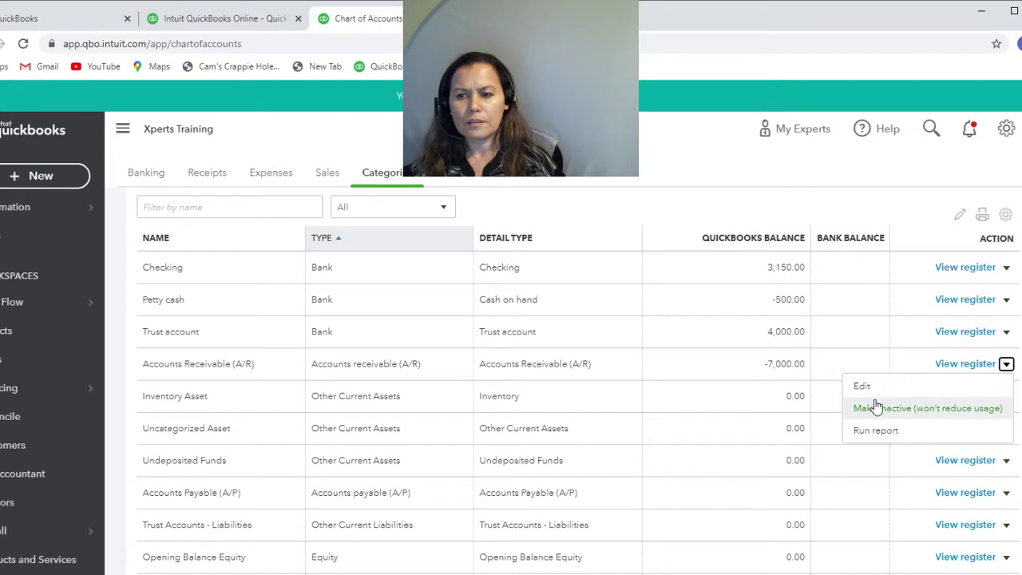
pyautogui.click(964, 364)
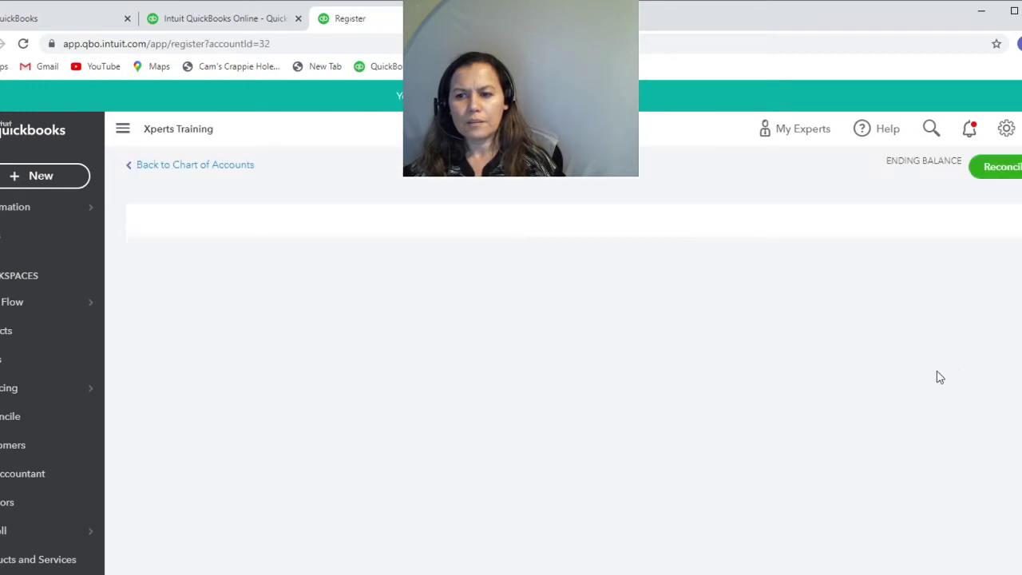
pyautogui.click(887, 389)
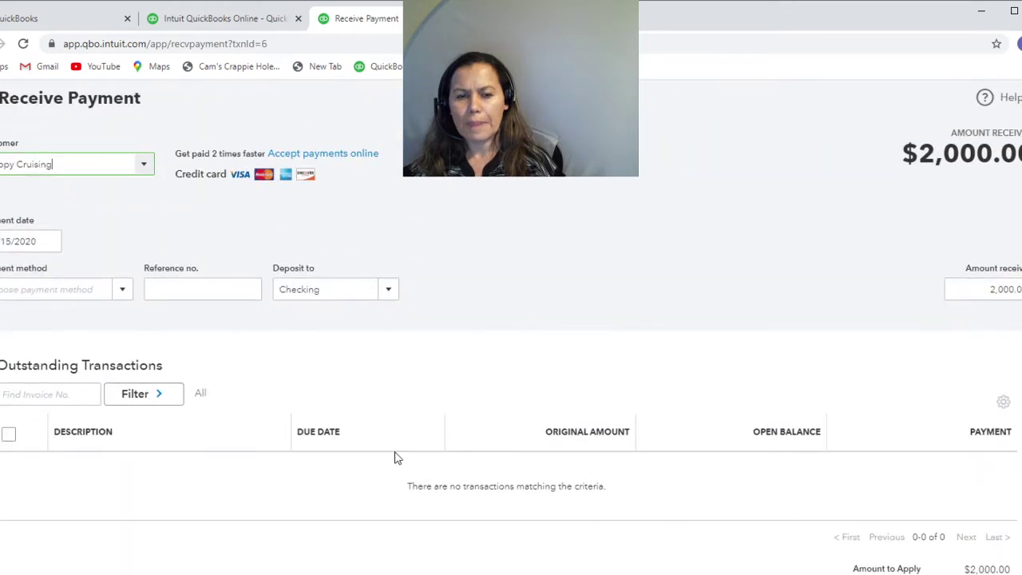
pyautogui.click(527, 572)
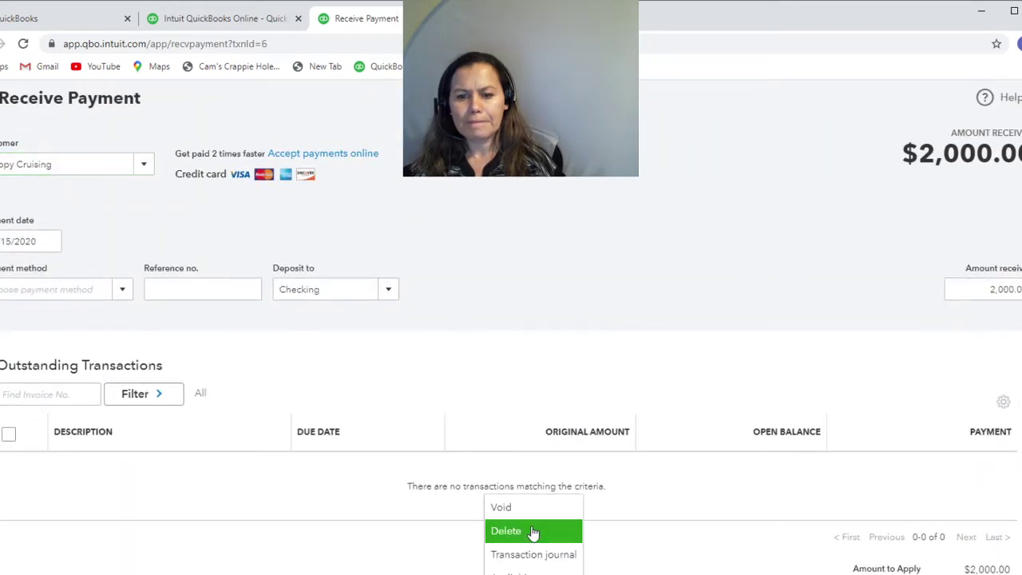
pyautogui.click(532, 533)
pyautogui.click(602, 402)
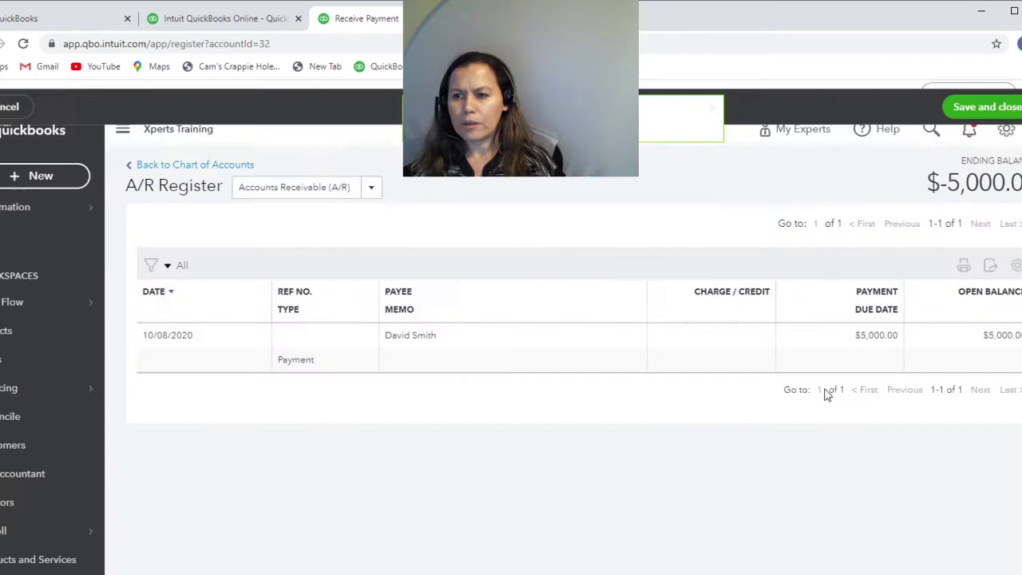
# - Delete the remaining $5,000.00 customer payment deposited to the trust account
pyautogui.click(881, 339)
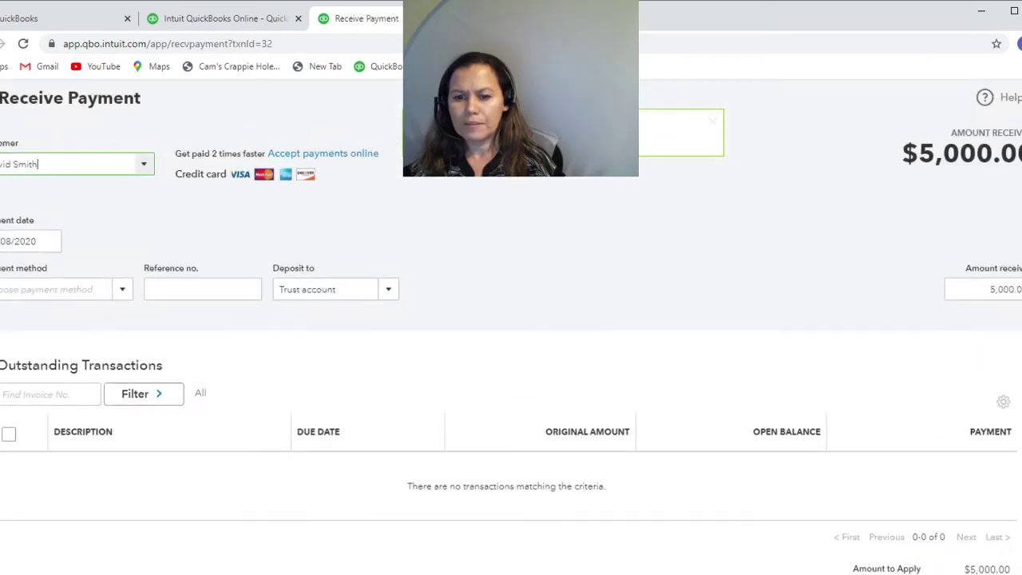
pyautogui.click(527, 571)
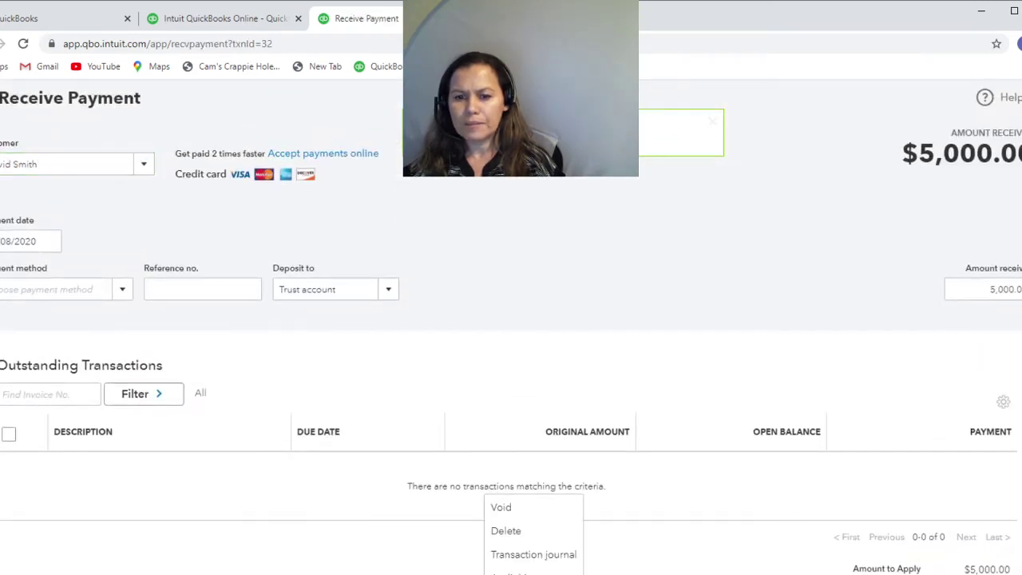
pyautogui.click(531, 532)
pyautogui.click(609, 404)
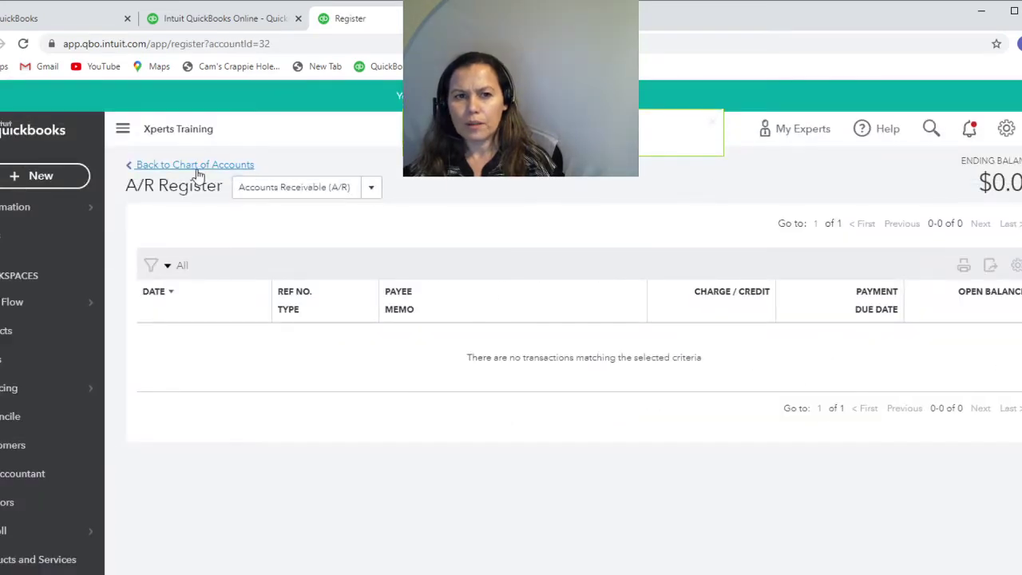
# - Open the Trust account's register from the chart of accounts and delete the 1,000.00 transfer to Checking
pyautogui.click(197, 166)
pyautogui.scroll(-3, 823, 433)
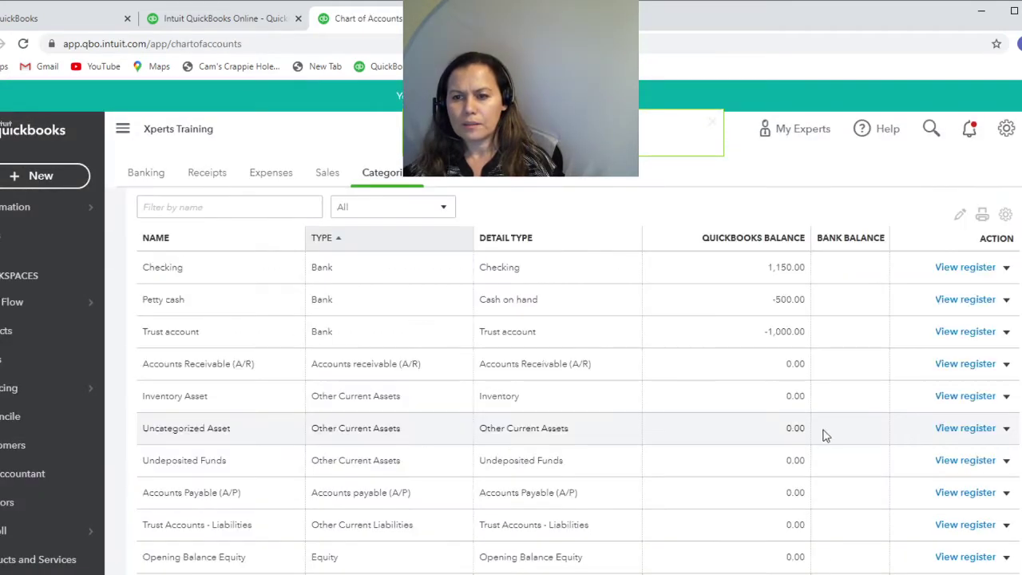
pyautogui.scroll(2, 826, 431)
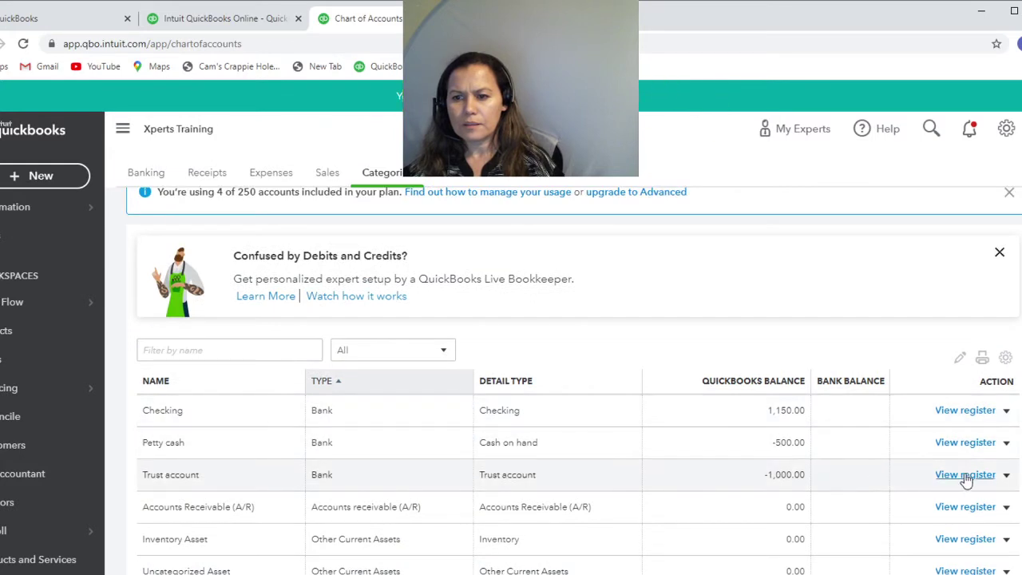
pyautogui.click(965, 475)
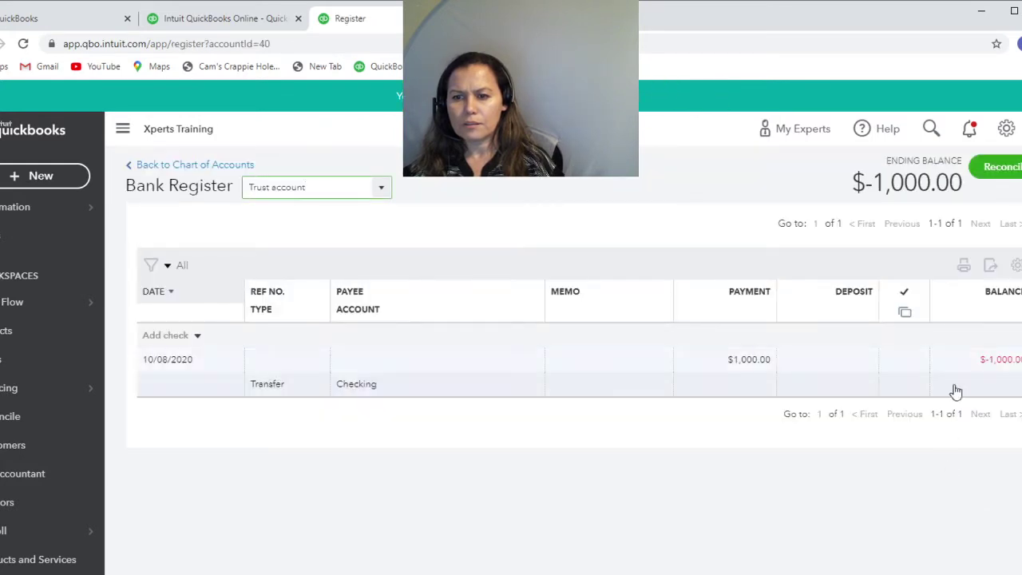
pyautogui.click(997, 354)
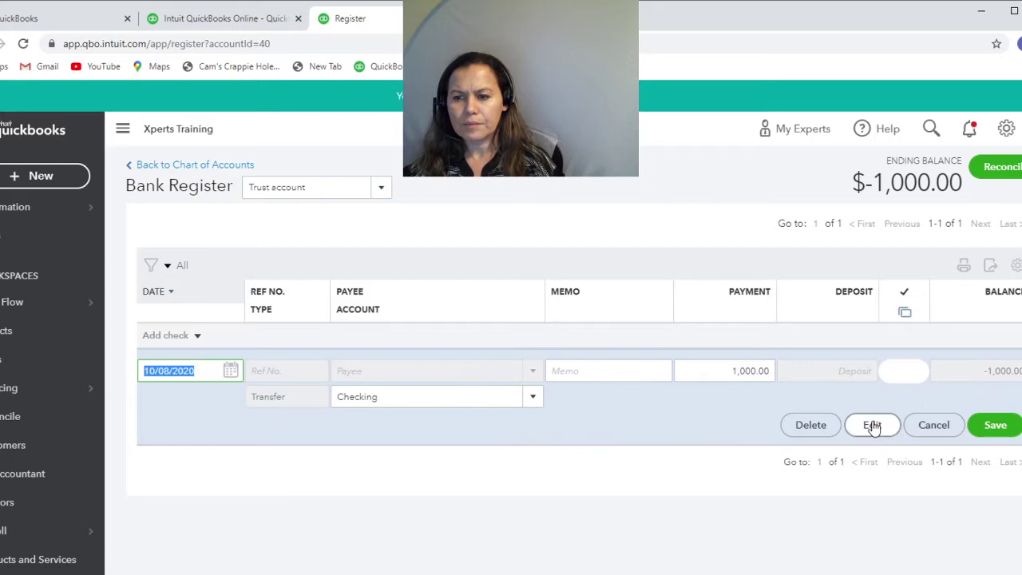
pyautogui.click(805, 427)
pyautogui.click(621, 416)
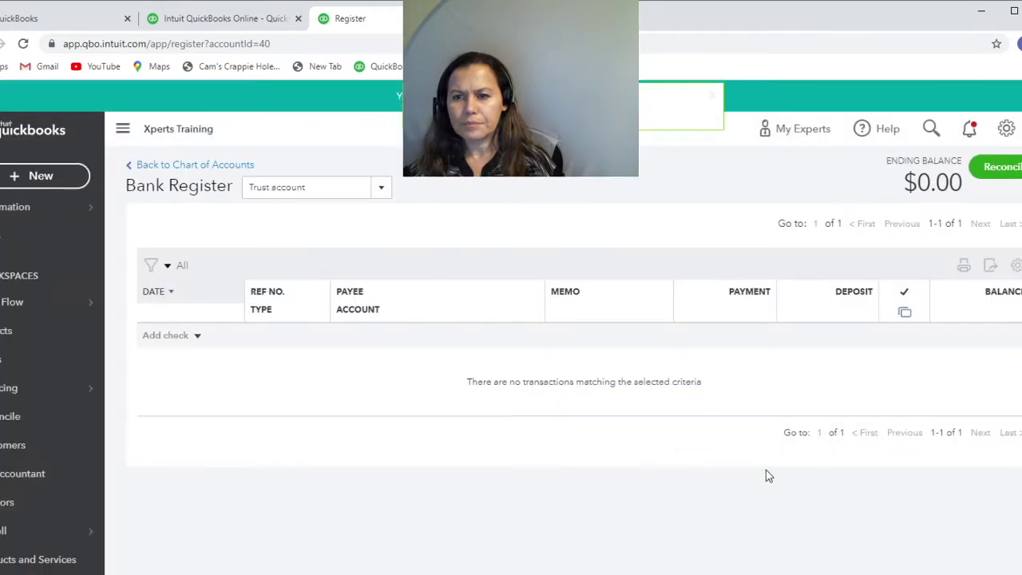
# - Return to the chart of accounts and review the balances of all accounts
pyautogui.click(177, 166)
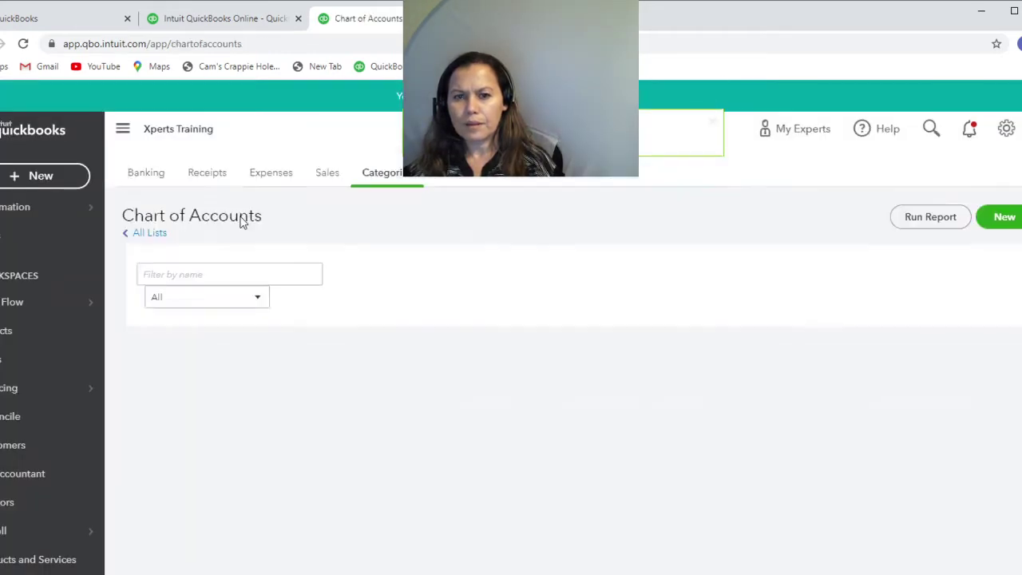
pyautogui.scroll(-3, 758, 491)
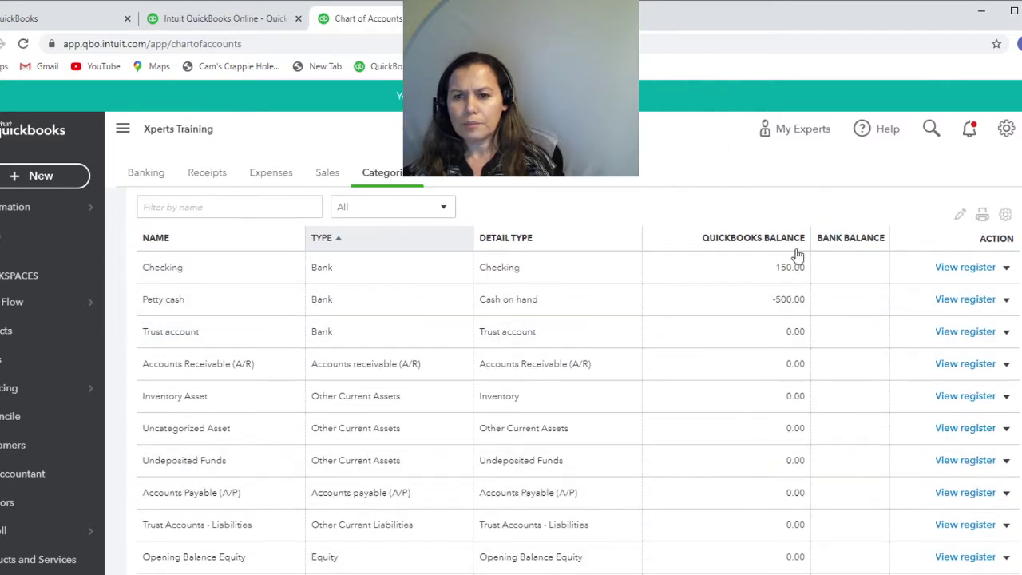
pyautogui.scroll(-3, 854, 493)
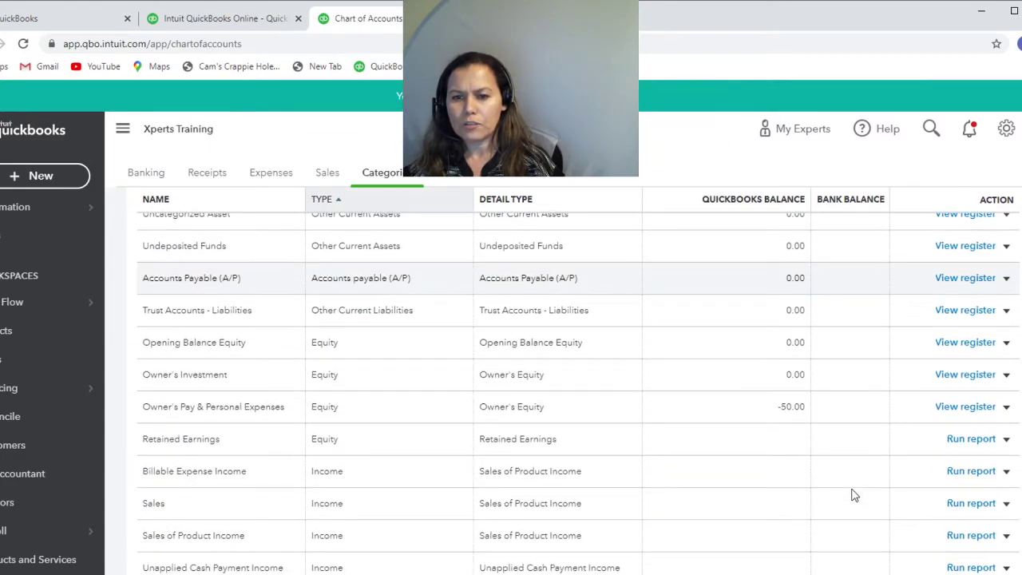
pyautogui.scroll(-6, 854, 495)
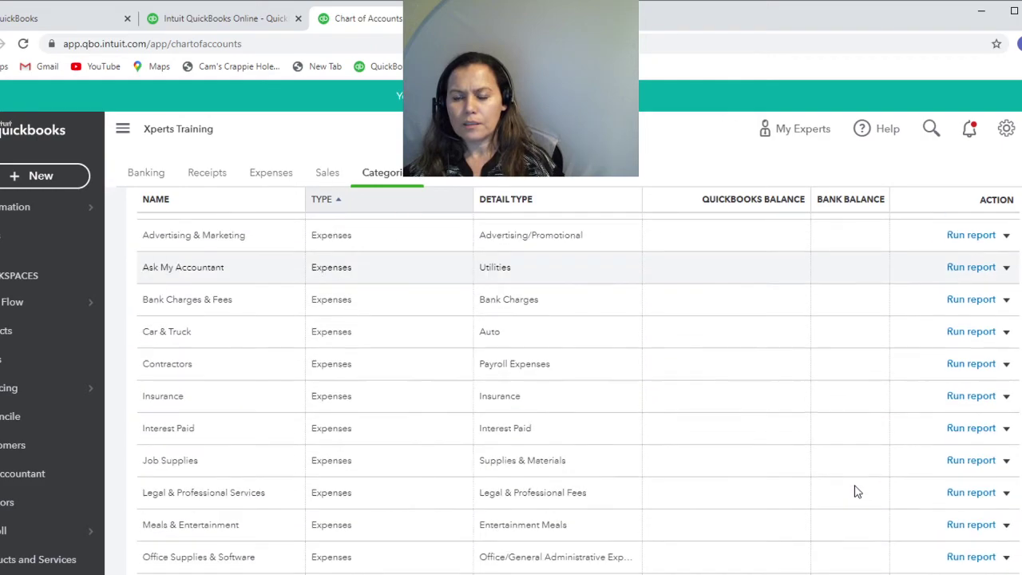
pyautogui.scroll(-2, 856, 491)
pyautogui.scroll(15, 856, 491)
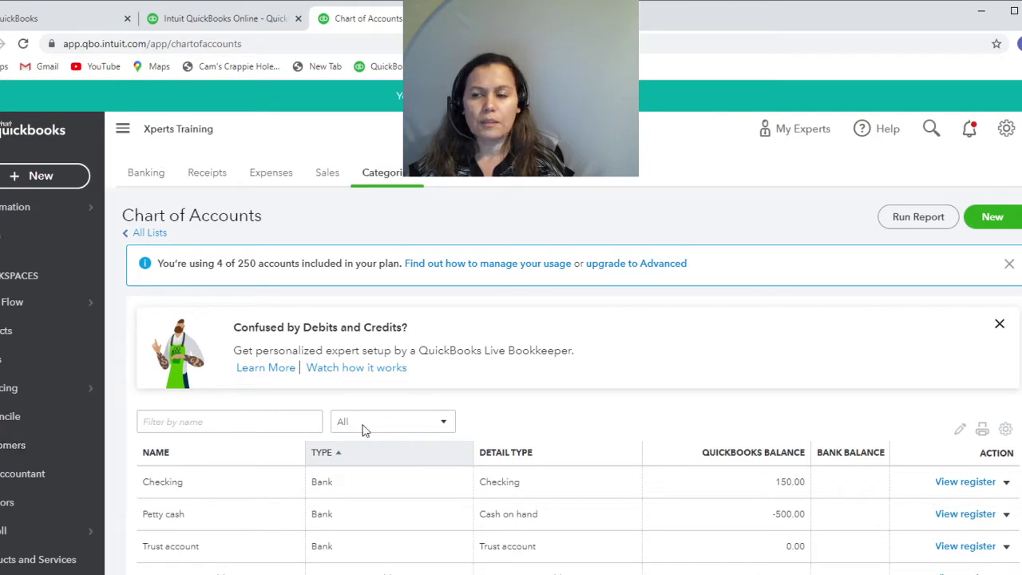
# - Open the Customers list to check the customers' open balances
pyautogui.click(24, 447)
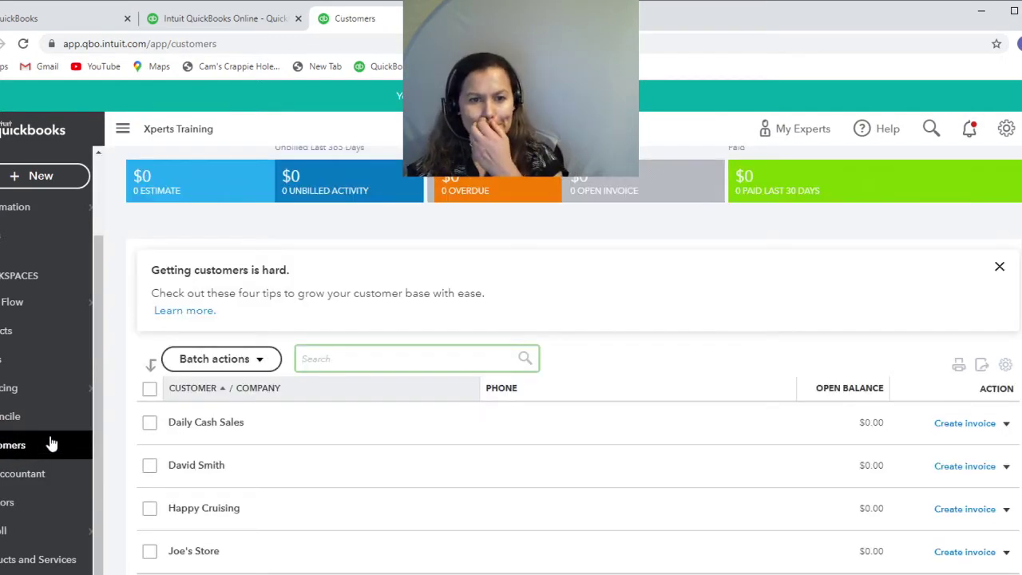
pyautogui.scroll(1, 511, 412)
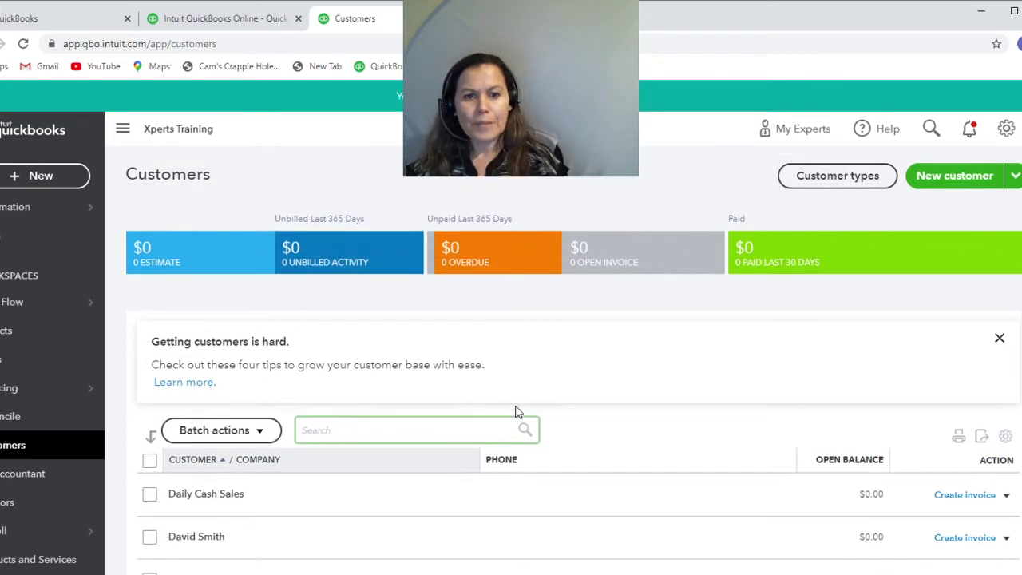
# - Open the Products and Services list from the overview of all lists to check the existing items
pyautogui.click(1013, 177)
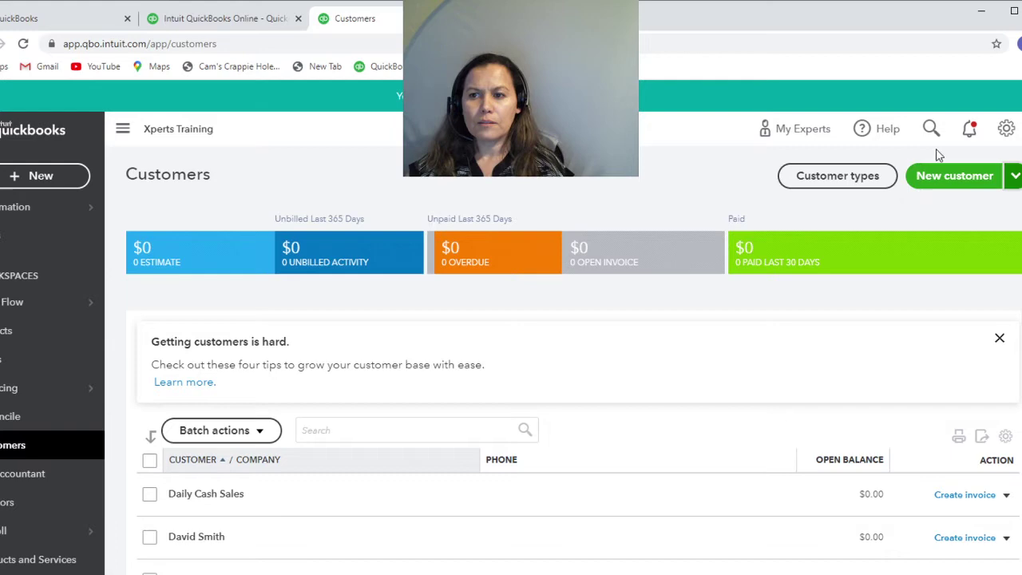
pyautogui.click(1006, 129)
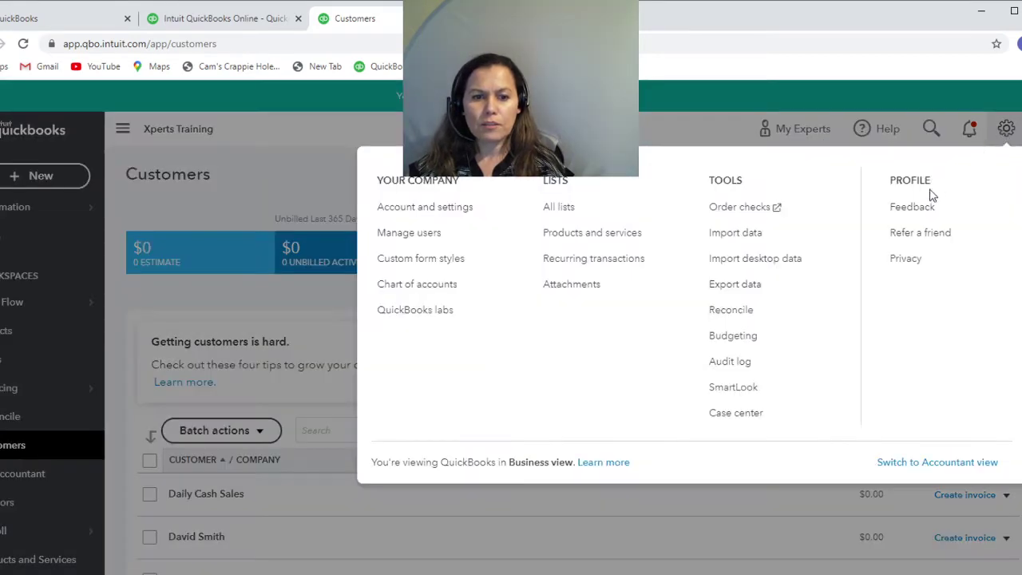
pyautogui.click(582, 211)
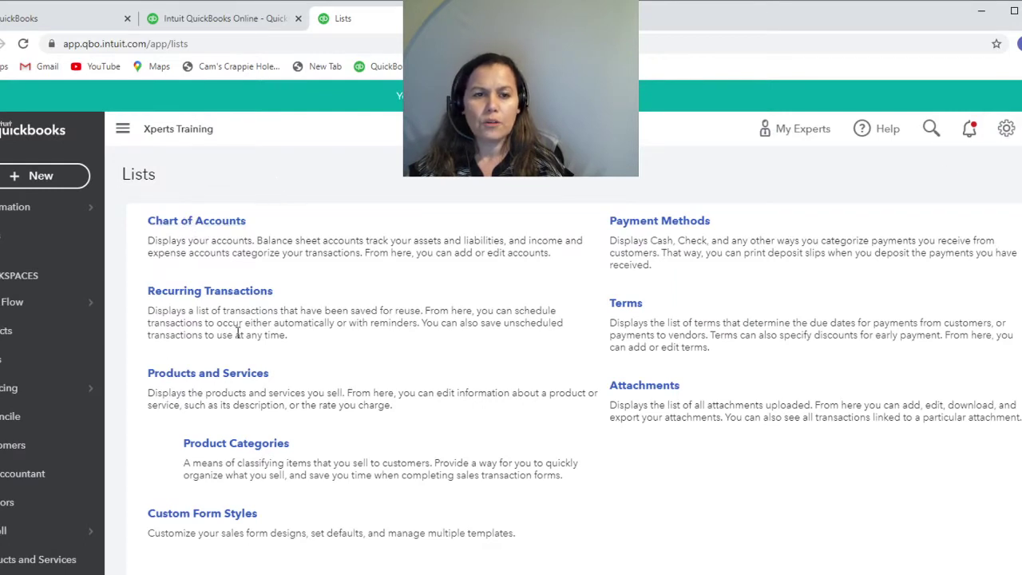
pyautogui.click(207, 375)
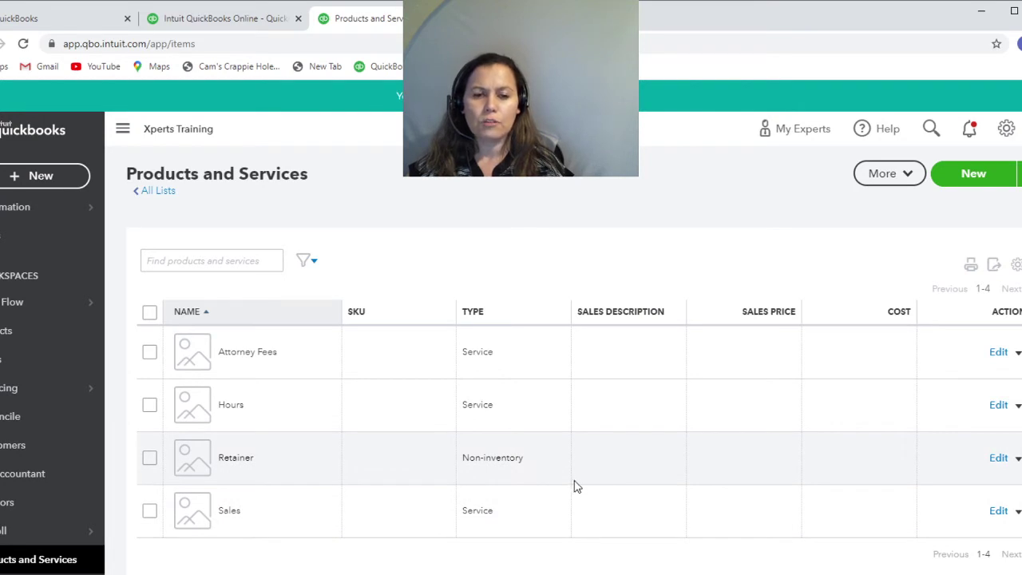
# - Try to save a new non-inventory item named Retainer with Trust Accounts - Liabilities as its income account, and close its form
pyautogui.click(974, 173)
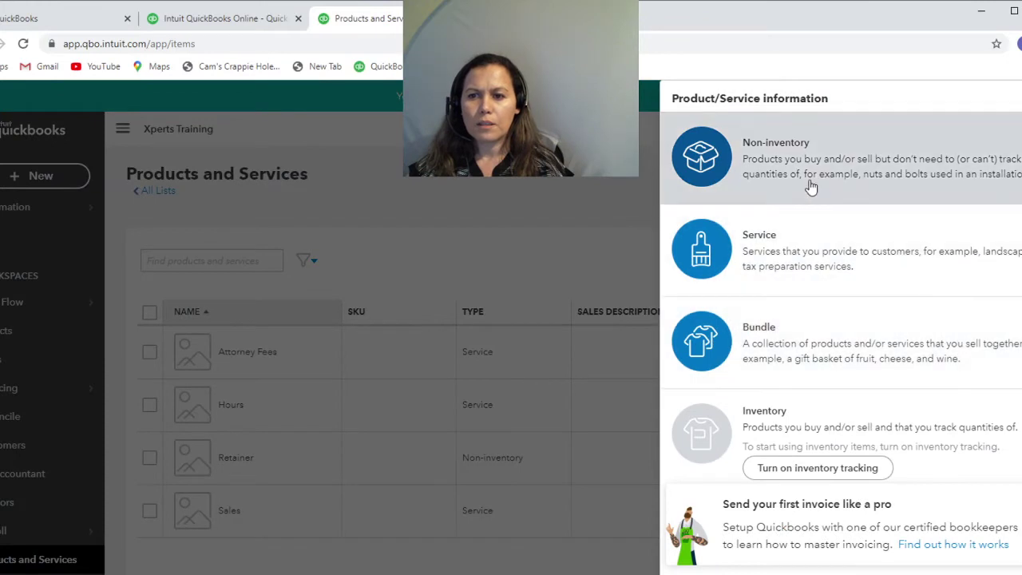
pyautogui.click(811, 186)
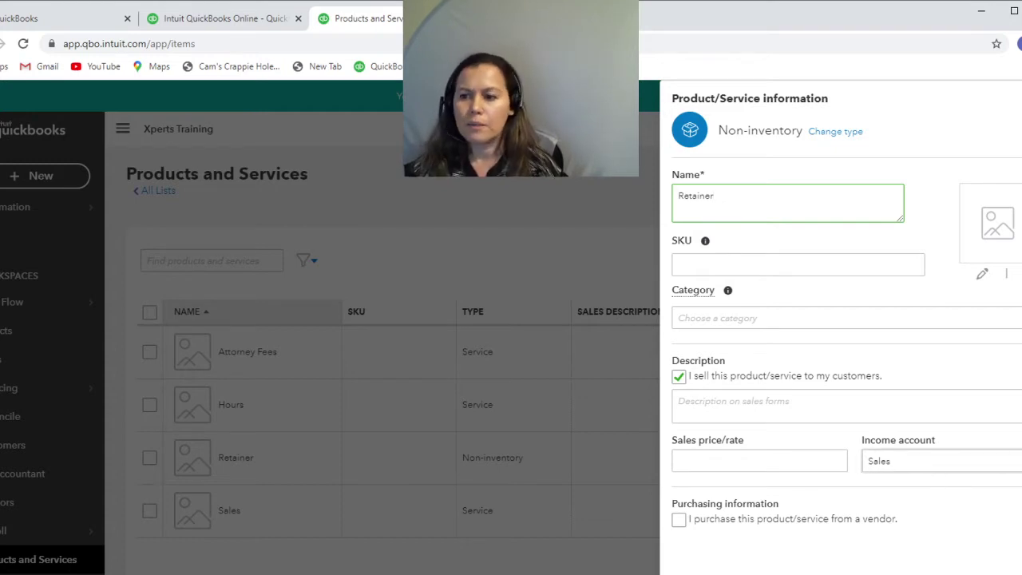
pyautogui.click(879, 461)
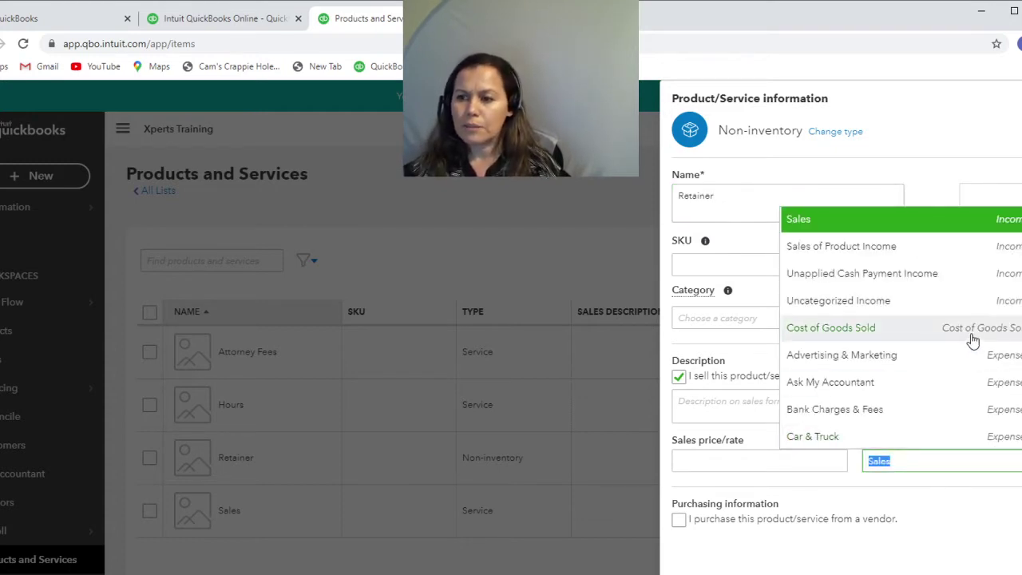
pyautogui.scroll(-1, 973, 341)
pyautogui.scroll(-1, 972, 341)
pyautogui.scroll(4, 973, 341)
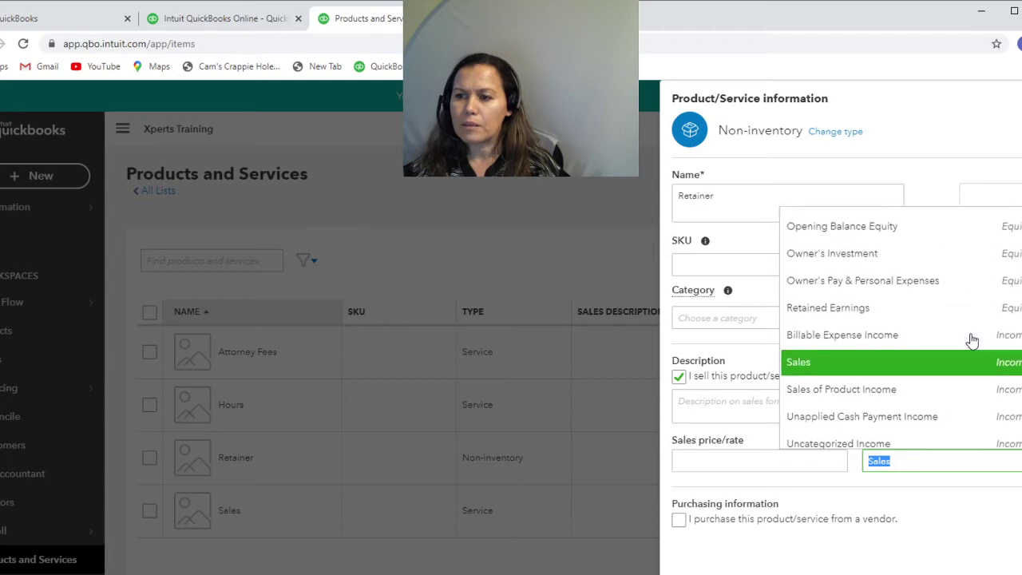
pyautogui.scroll(3, 971, 341)
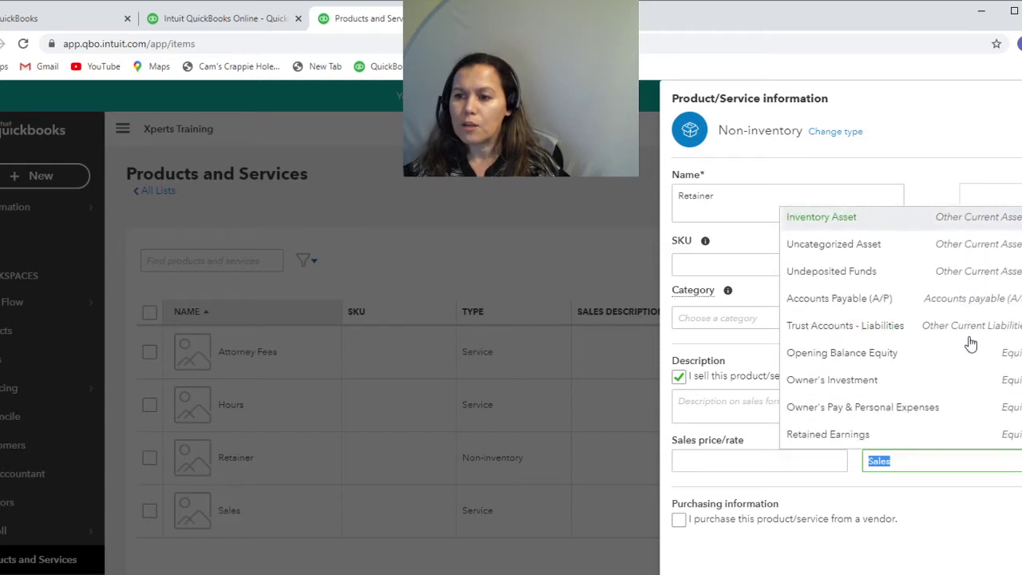
pyautogui.scroll(-1, 894, 344)
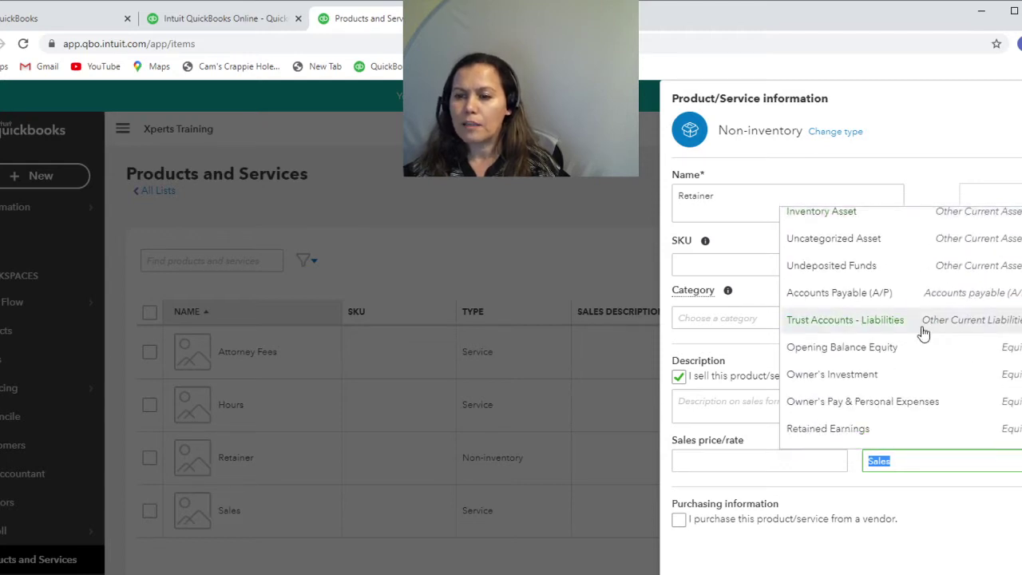
pyautogui.click(924, 333)
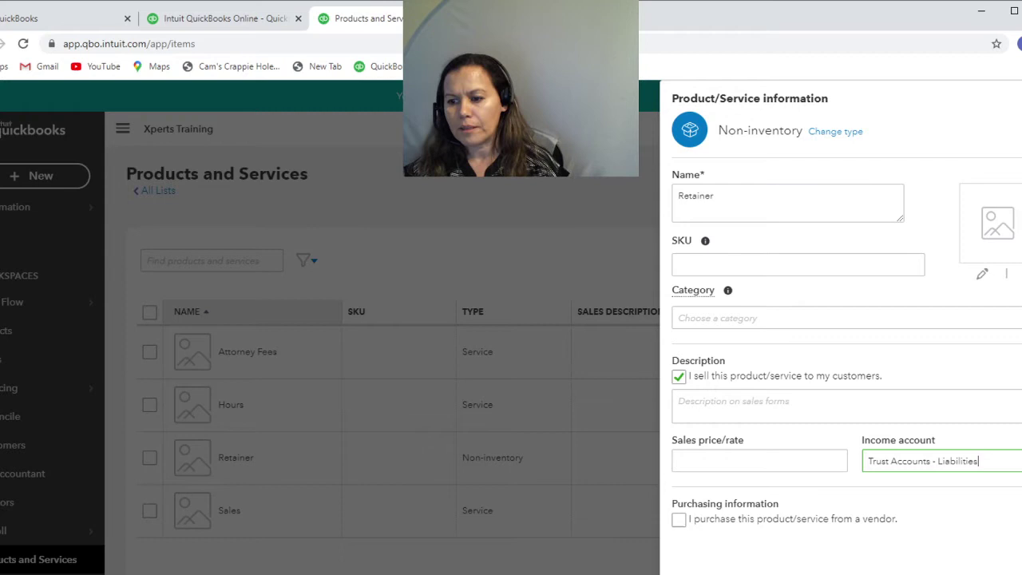
pyautogui.press('Return')
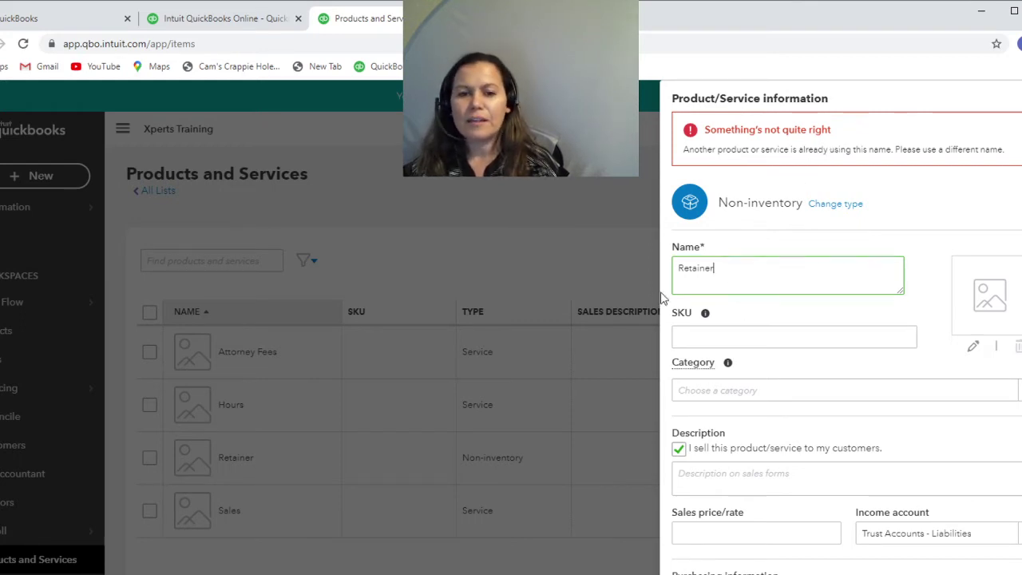
pyautogui.click(762, 292)
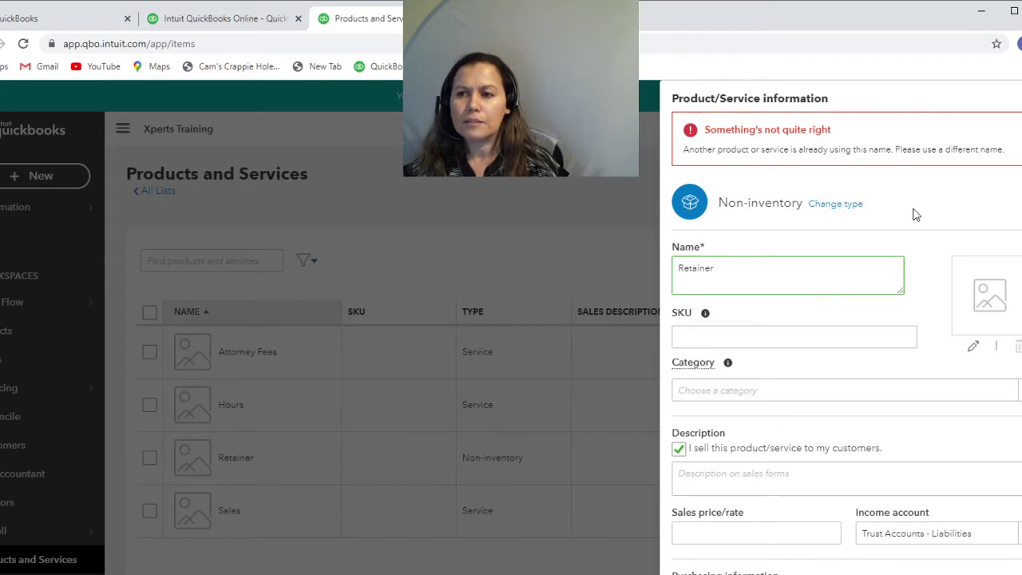
pyautogui.press('Escape')
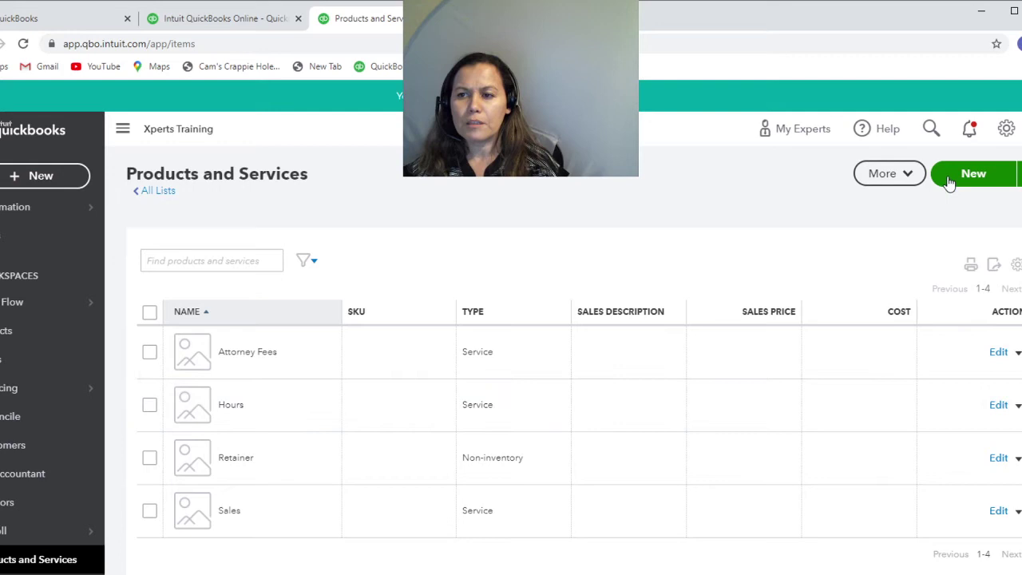
# - Draft a new service item named attorney fees and discard it without saving
pyautogui.click(974, 174)
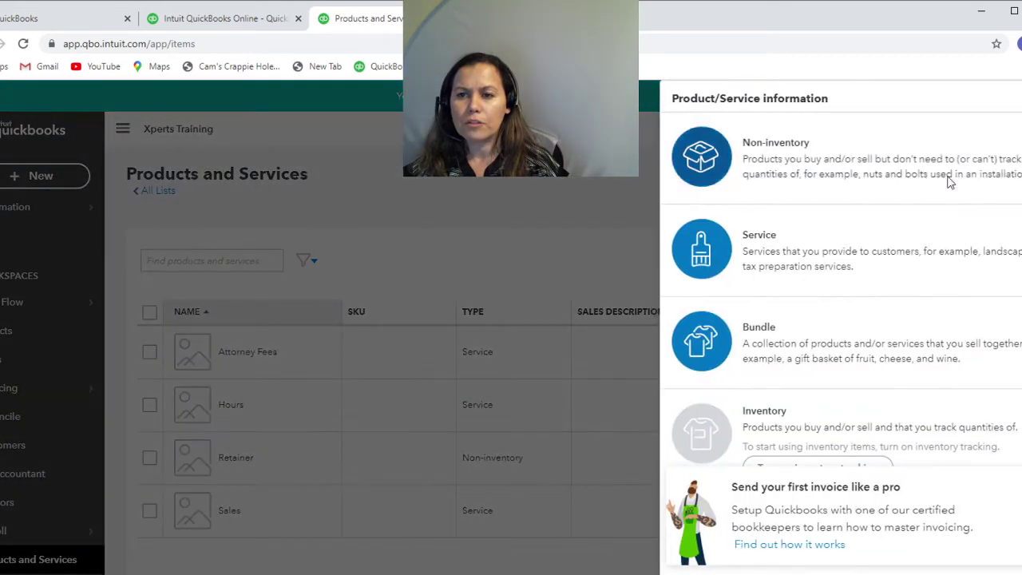
pyautogui.click(759, 236)
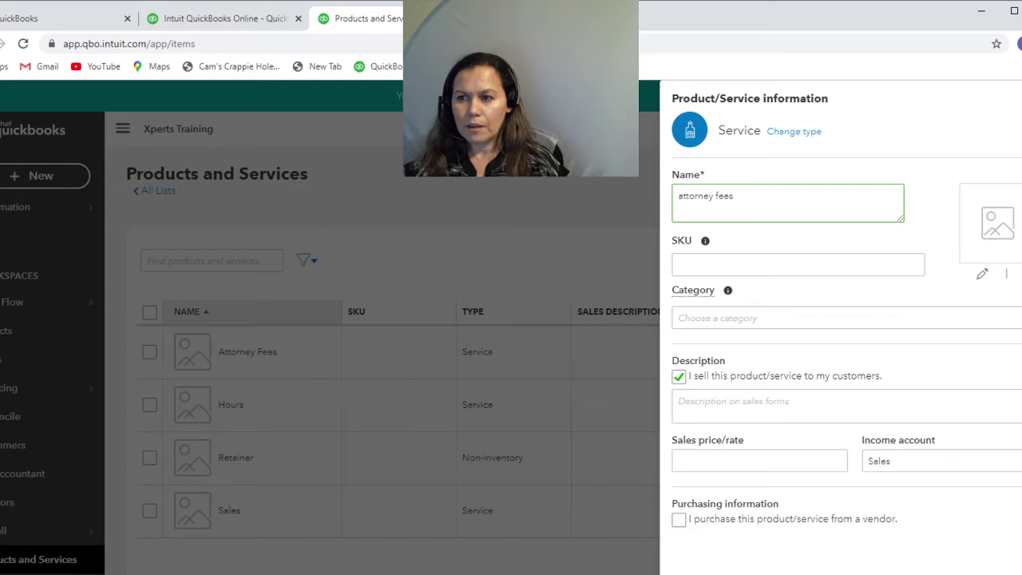
pyautogui.press('Escape')
# - Open the Chart of Accounts from the overview of all lists
pyautogui.moveTo(48, 388)
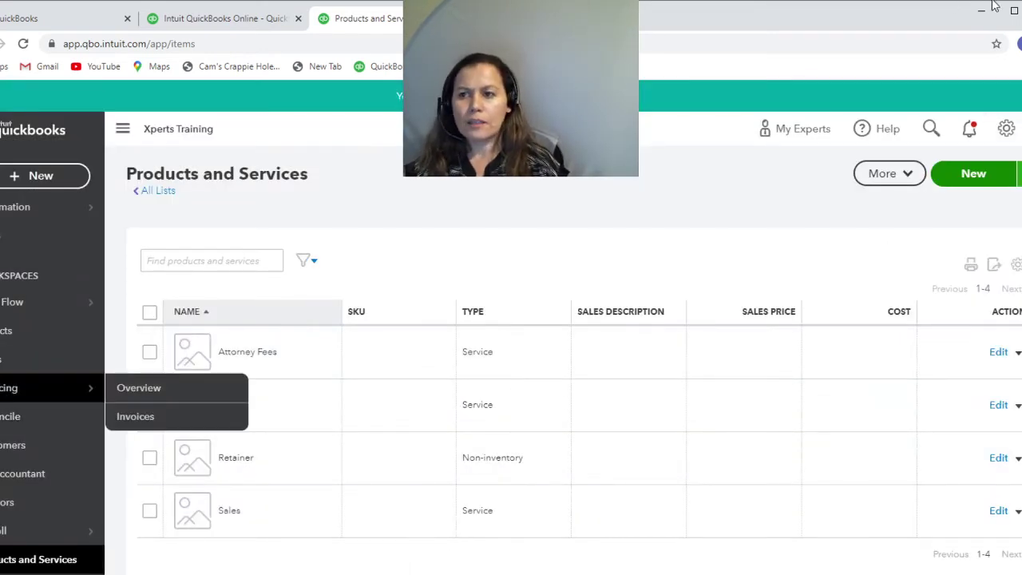
pyautogui.click(1006, 131)
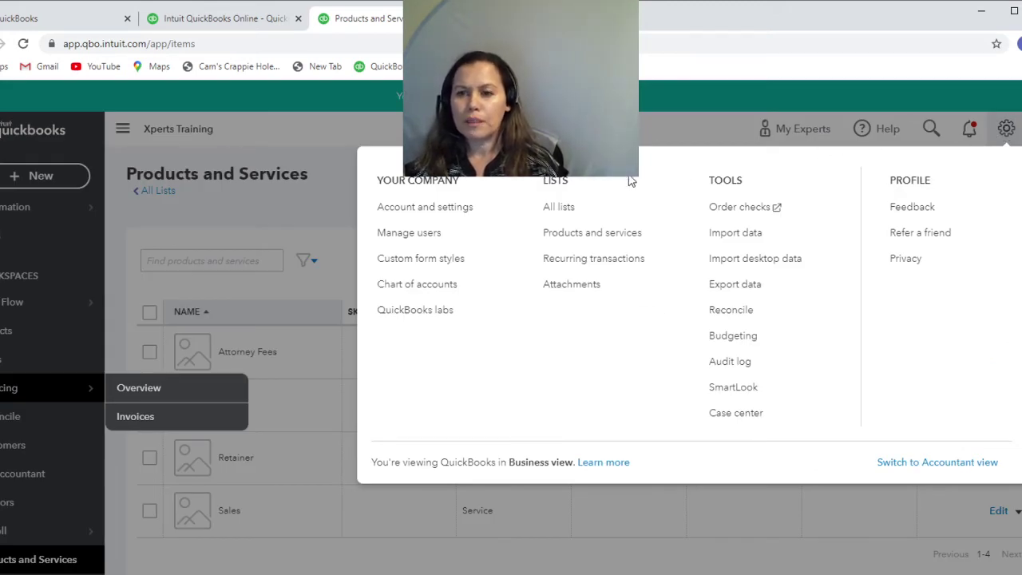
pyautogui.click(584, 211)
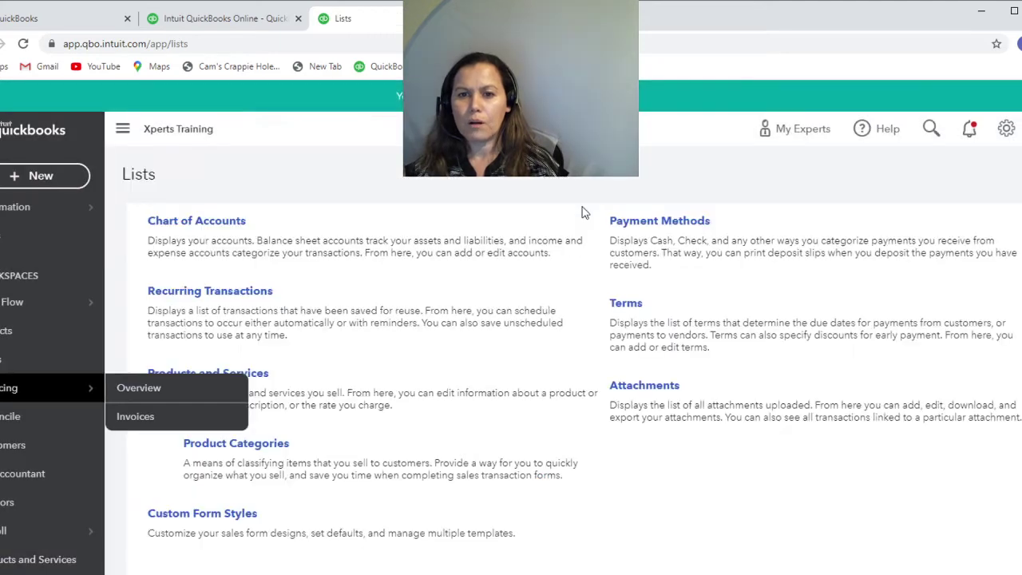
pyautogui.click(162, 224)
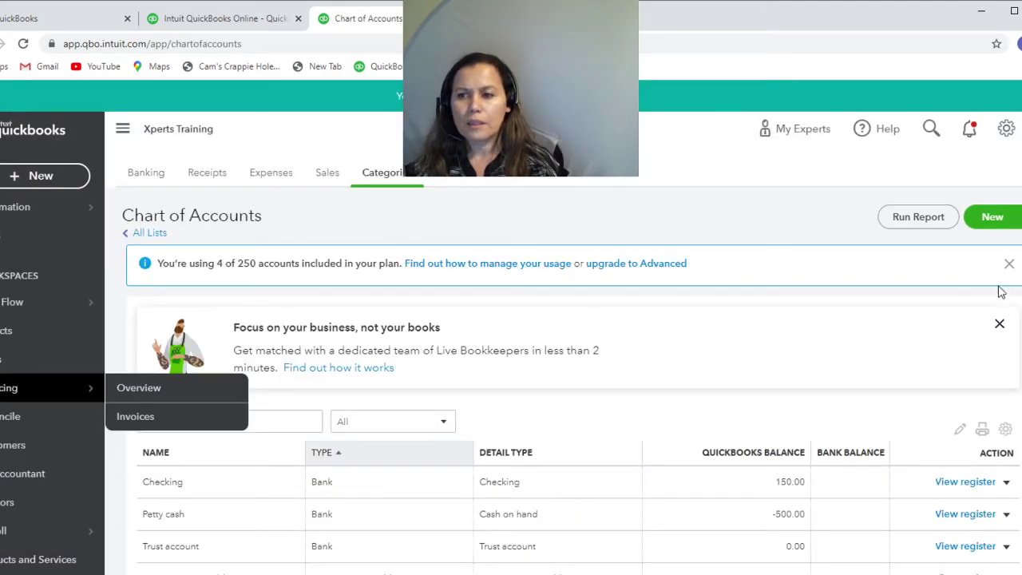
# - Draft a new Bank account with the detail type Trust account and close the form without saving
pyautogui.click(993, 217)
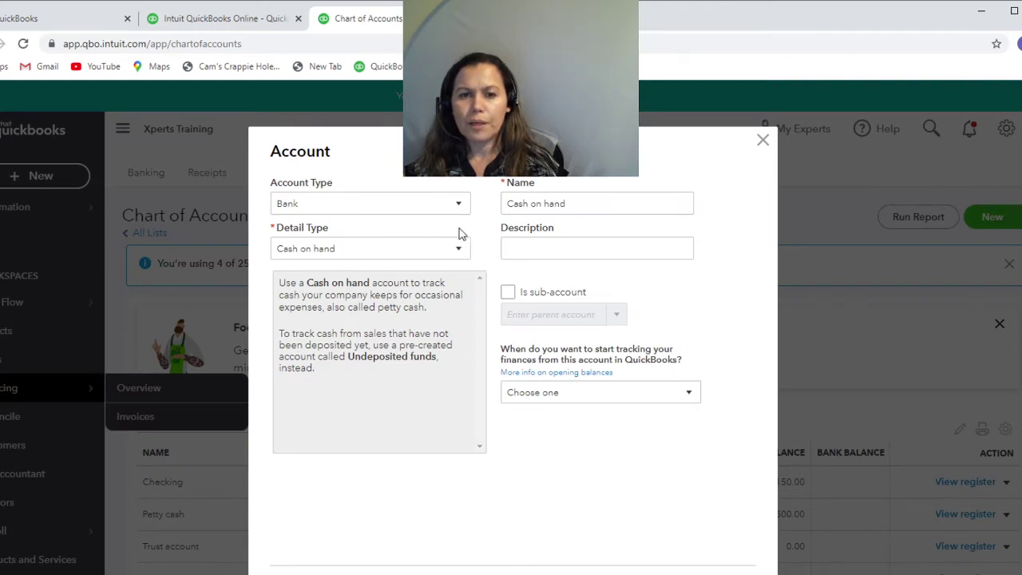
pyautogui.click(450, 252)
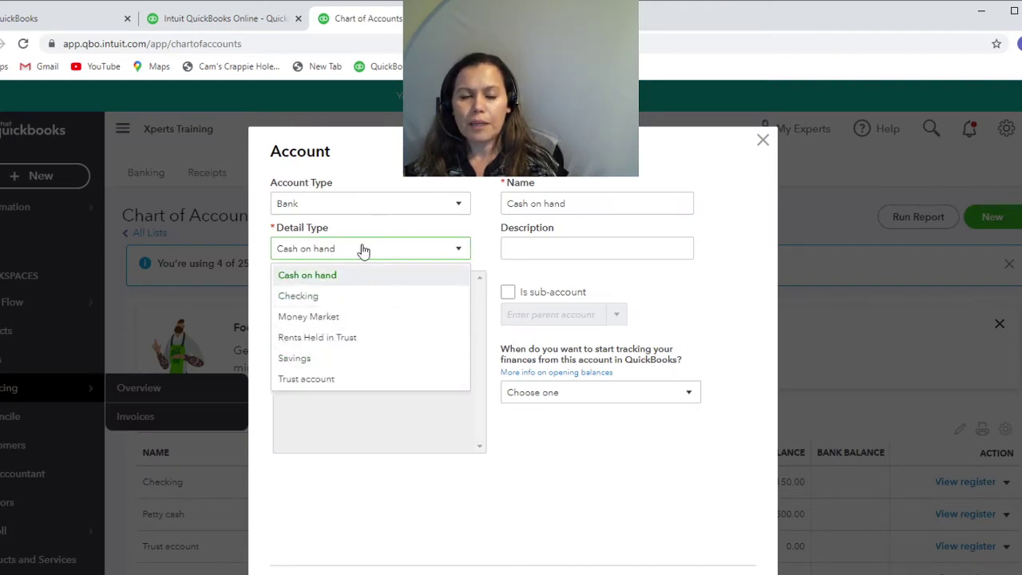
pyautogui.click(333, 384)
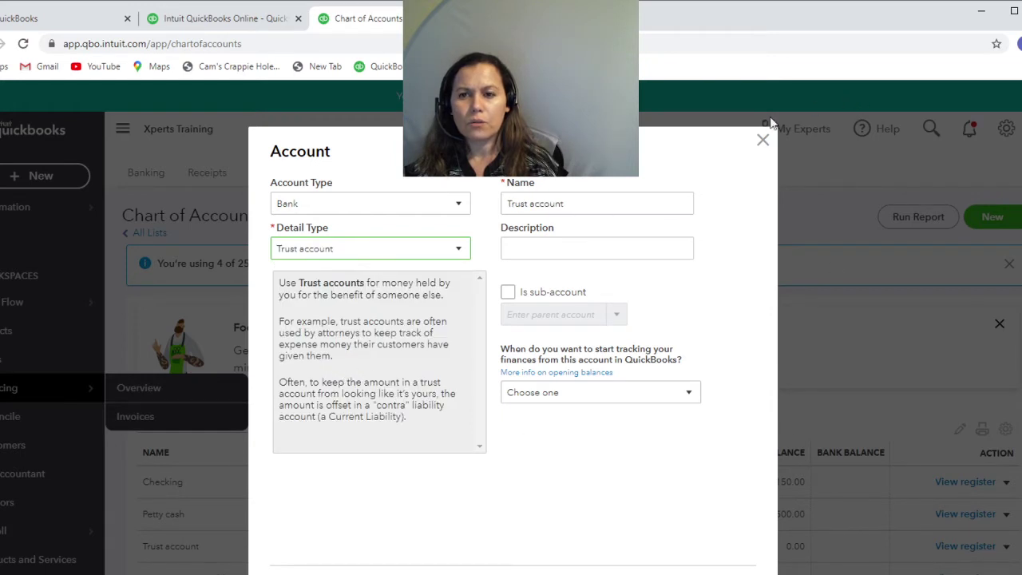
pyautogui.click(765, 147)
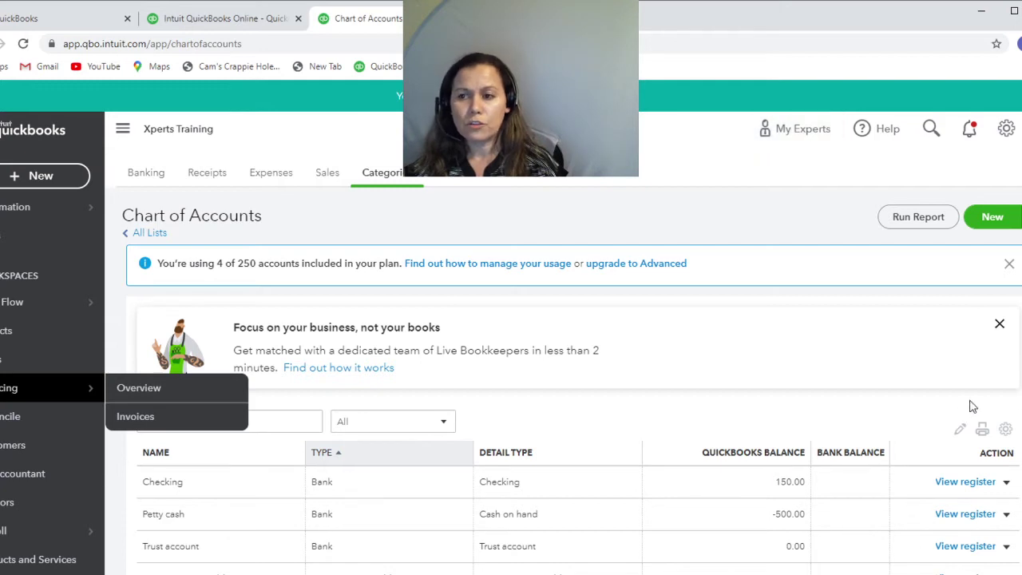
# - Draft a new Other Current Liabilities account with the detail type Trust Accounts - Liabilities and close the form without saving
pyautogui.click(992, 218)
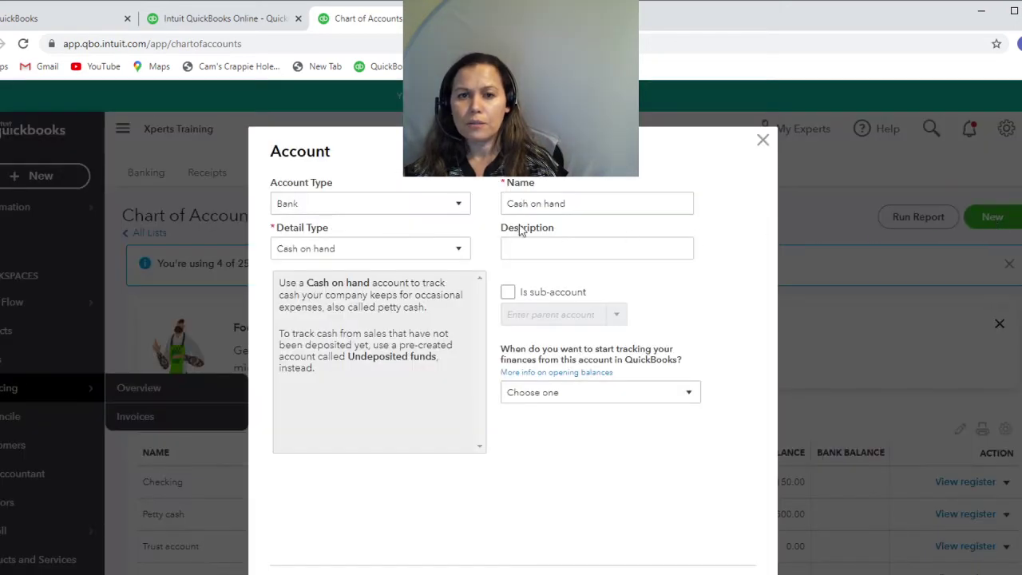
pyautogui.click(447, 209)
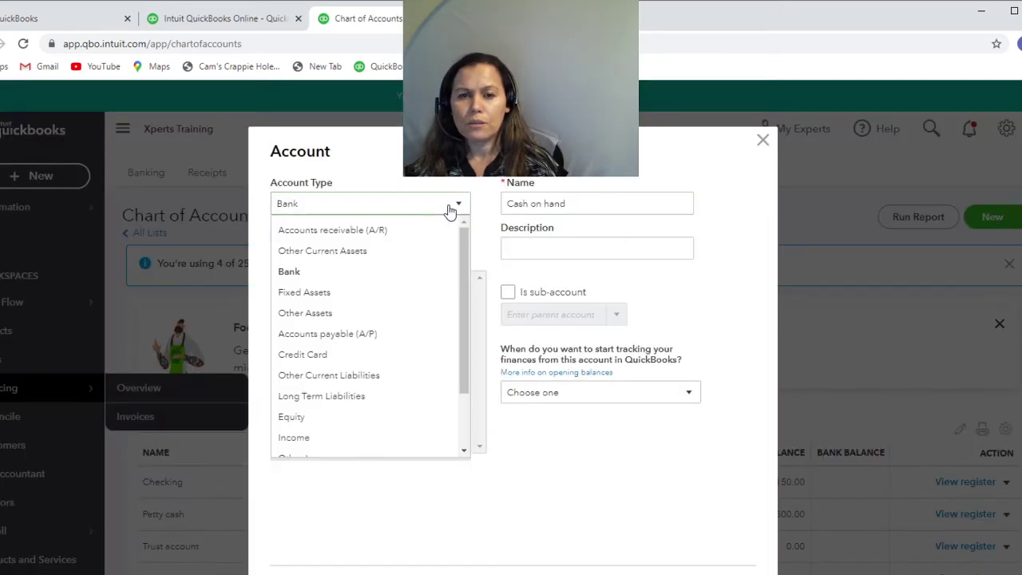
pyautogui.click(389, 382)
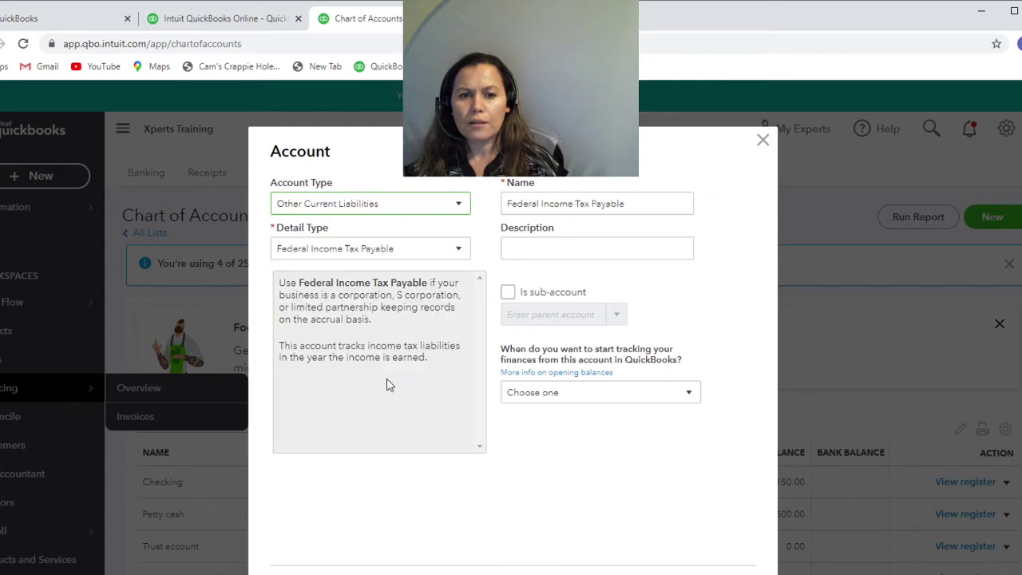
pyautogui.click(442, 248)
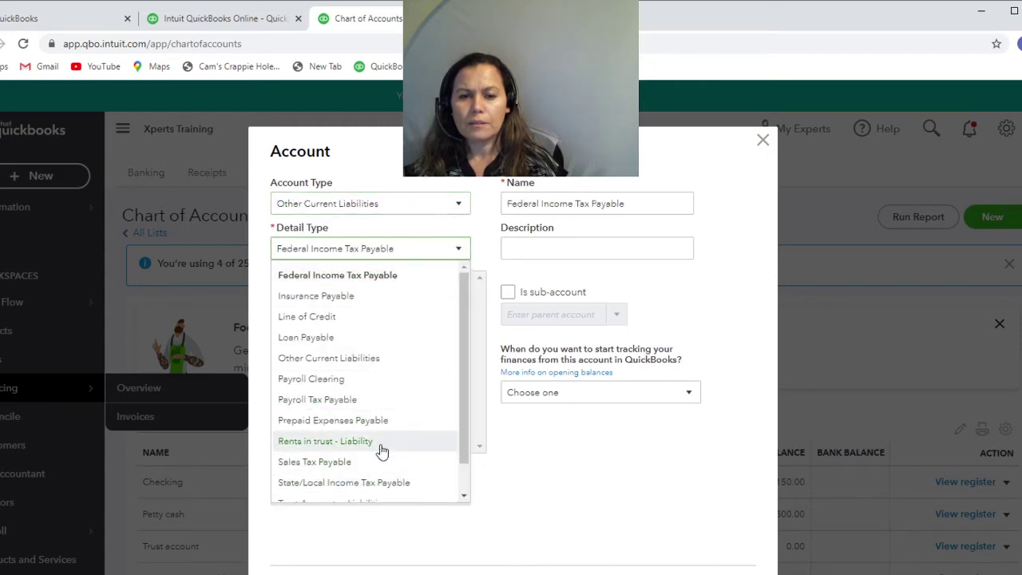
pyautogui.scroll(-1, 382, 452)
pyautogui.click(360, 475)
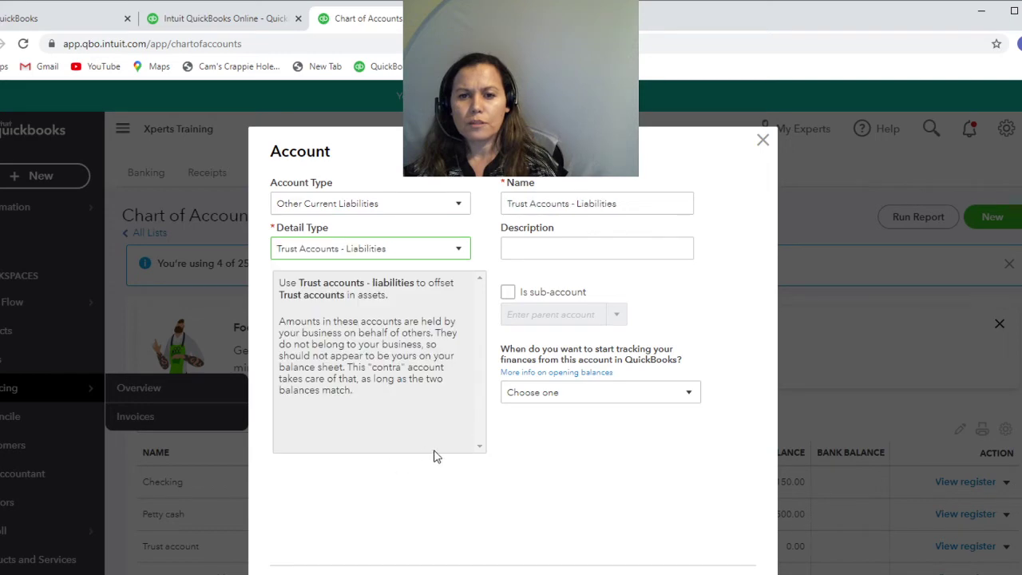
pyautogui.click(764, 141)
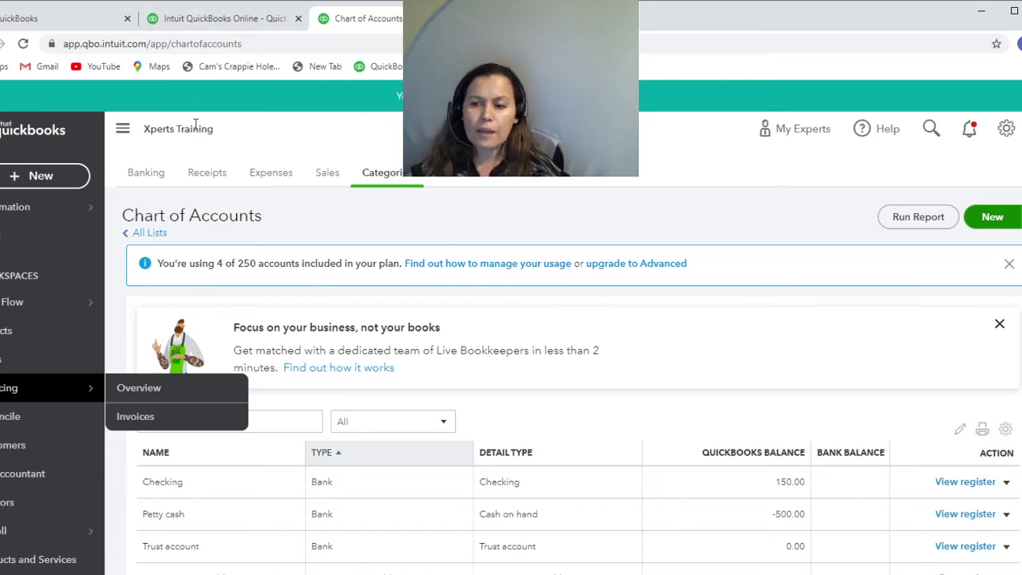
# - Start a new invoice and select the existing individual customer listed below the daily cash sales customer
pyautogui.click(14, 177)
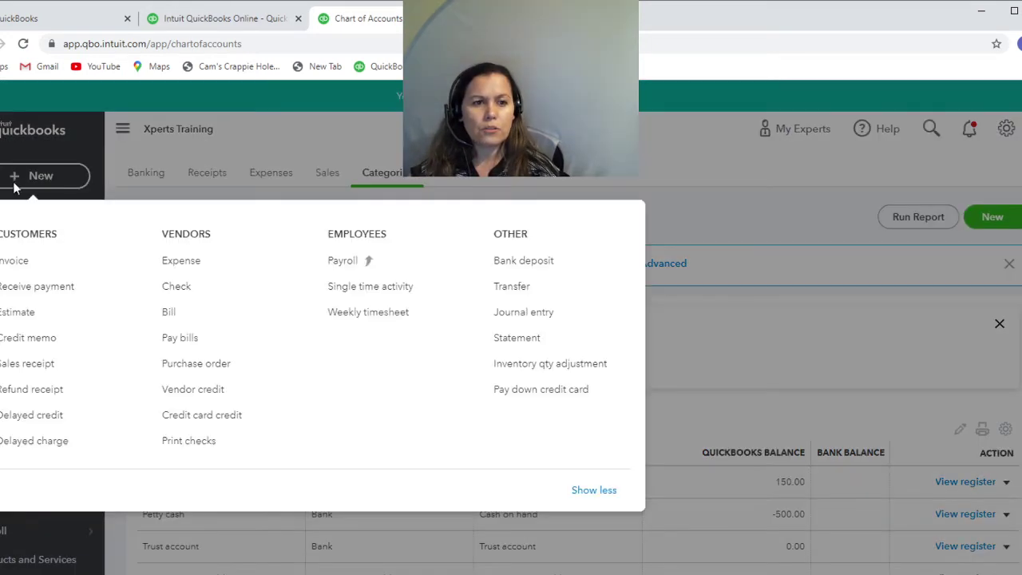
pyautogui.click(20, 268)
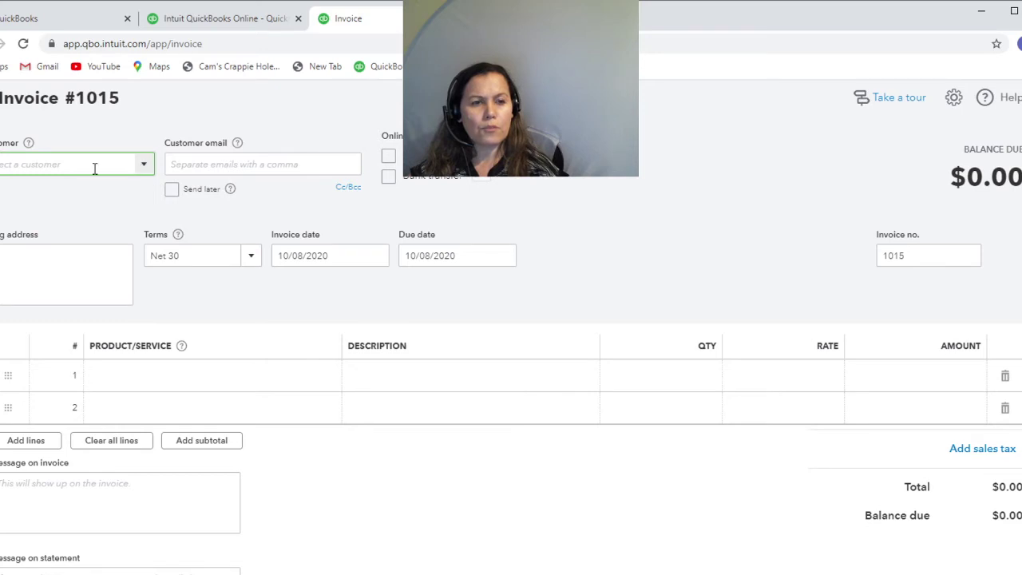
pyautogui.click(143, 164)
pyautogui.click(47, 243)
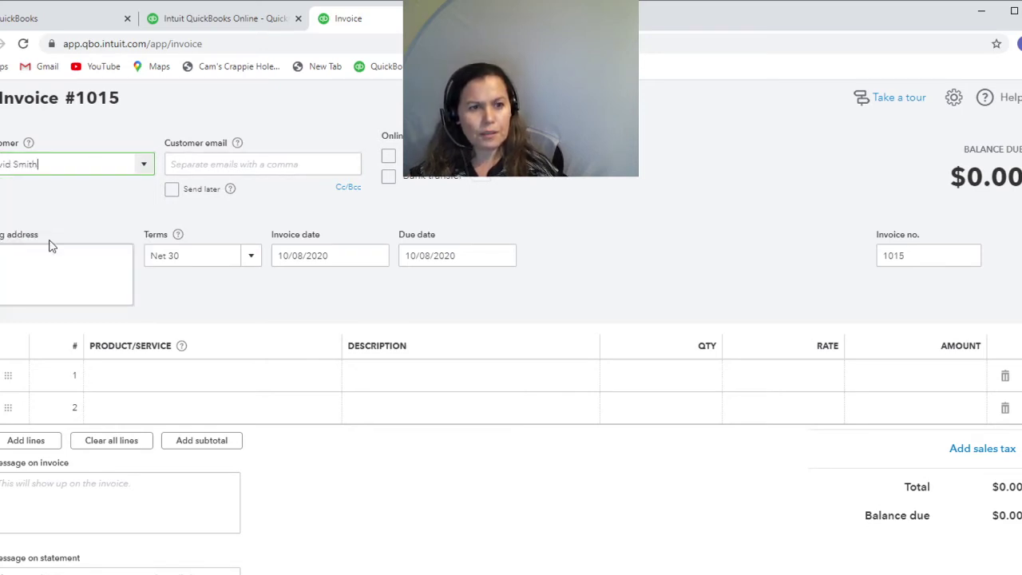
# - Open the new customer form from the invoice, close it without saving, and reselect the existing individual customer
pyautogui.click(141, 168)
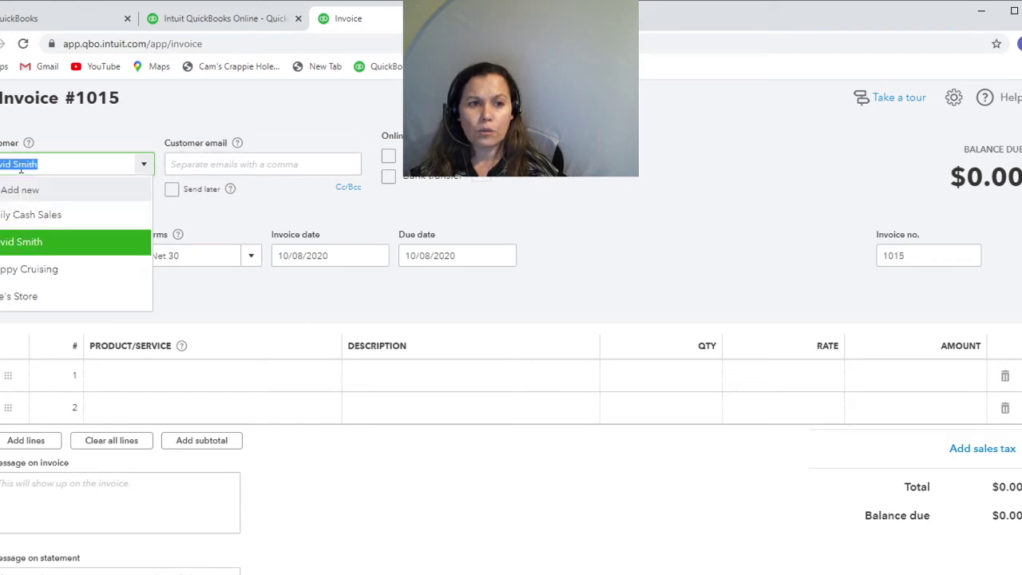
pyautogui.click(17, 199)
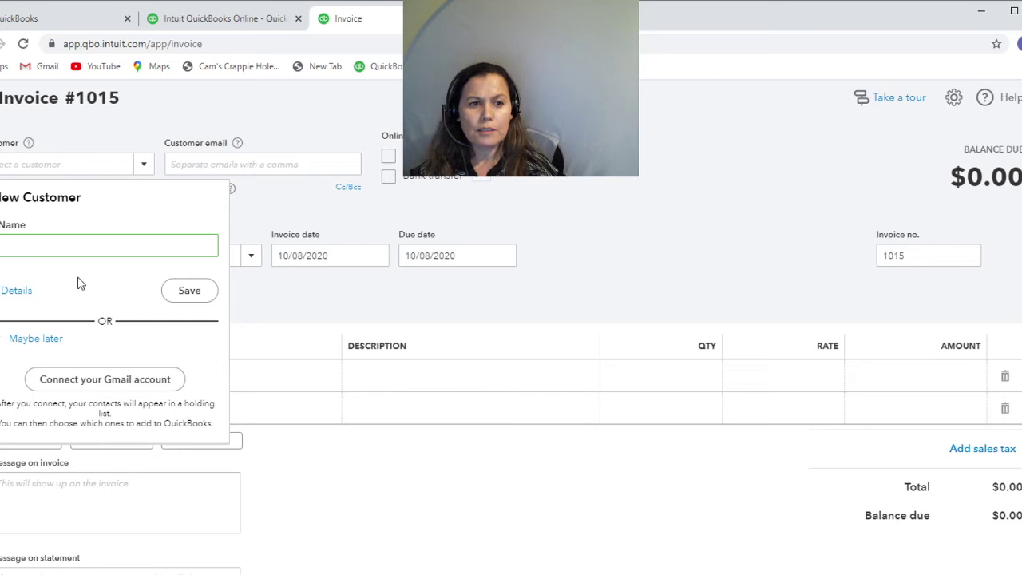
pyautogui.click(264, 249)
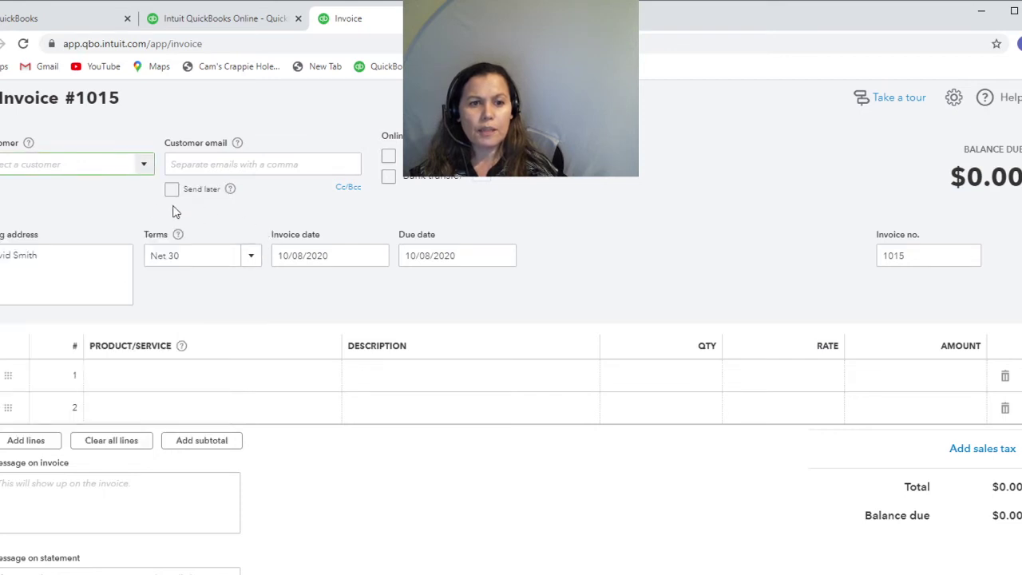
pyautogui.click(141, 168)
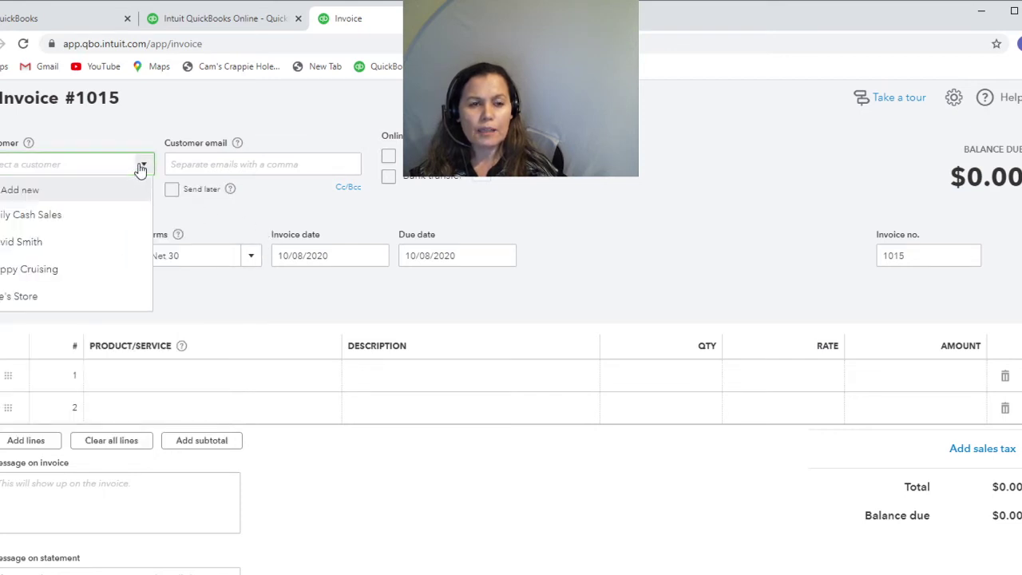
pyautogui.click(41, 241)
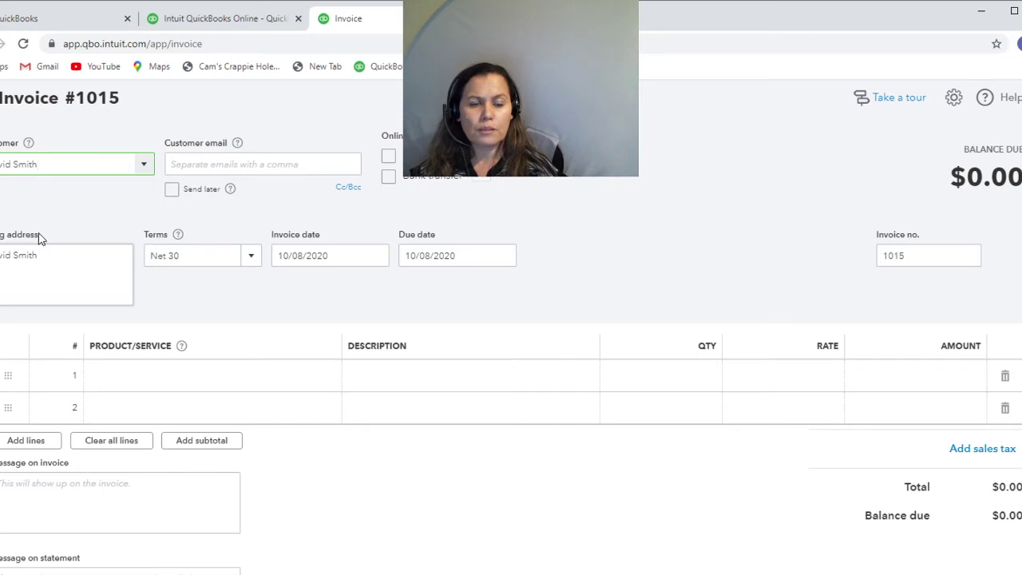
# - Add the Retainer item to the invoice's first line with an amount of 5,000 and save the invoice
pyautogui.click(201, 379)
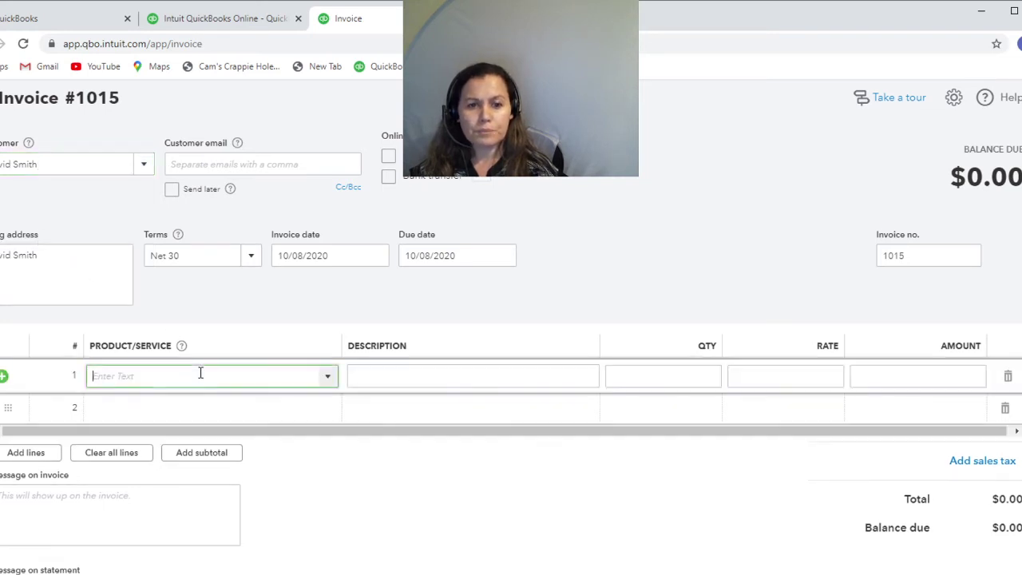
pyautogui.click(327, 378)
pyautogui.click(176, 497)
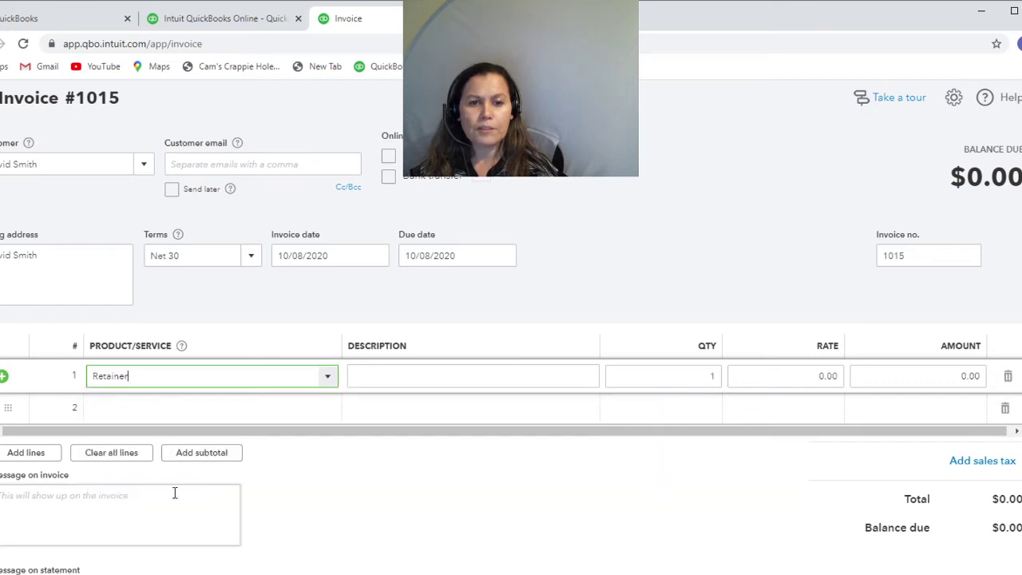
pyautogui.click(905, 375)
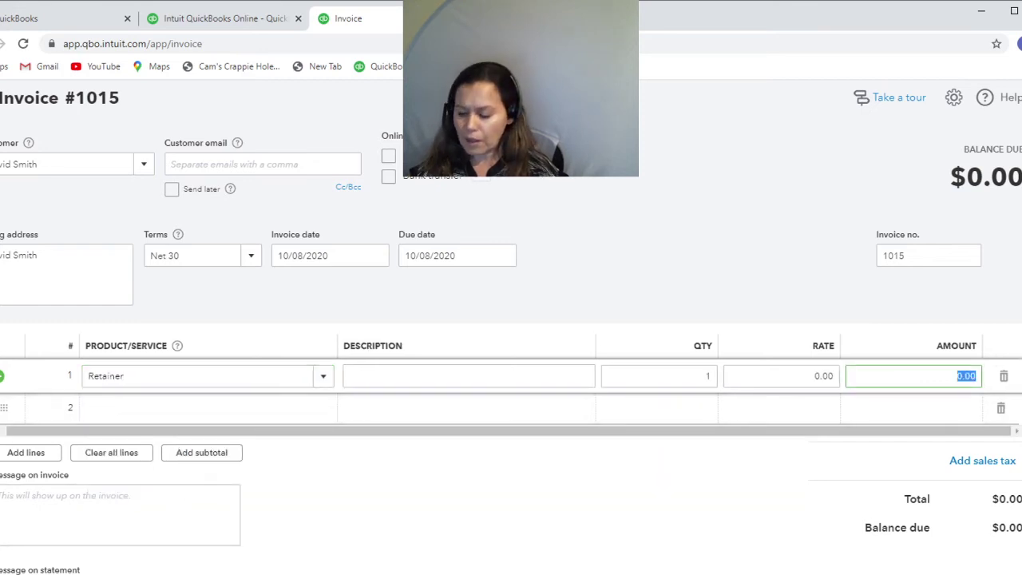
pyautogui.write('5,00')
pyautogui.write('0')
pyautogui.press('Tab')
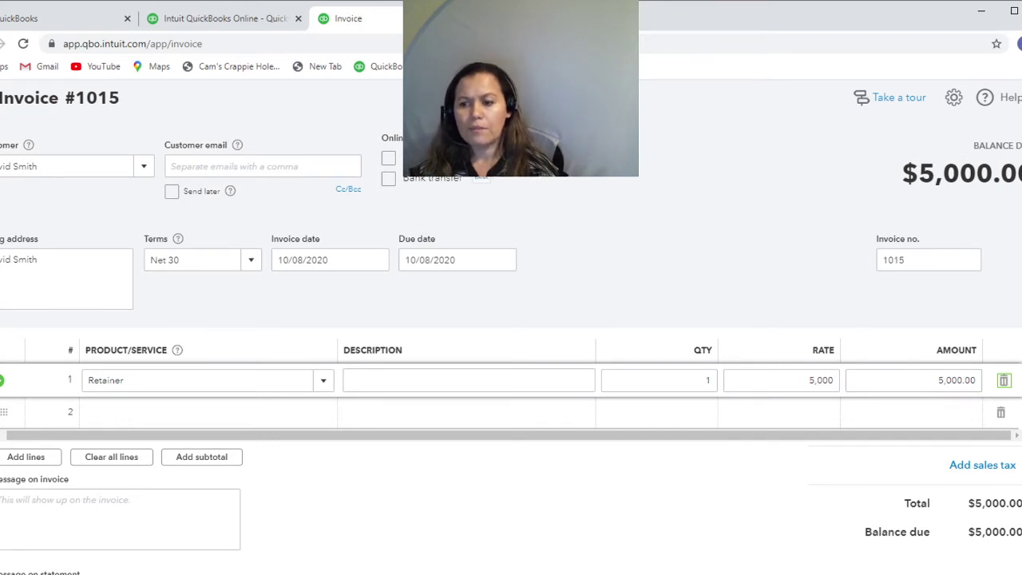
pyautogui.press('Tab')
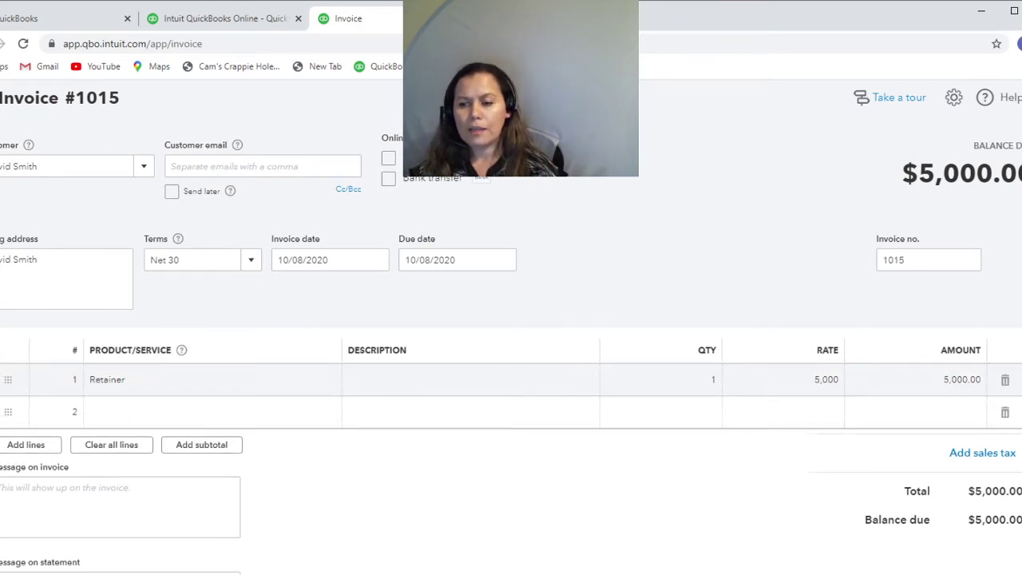
pyautogui.hotkey('ctrl', 'alt', 's')
# - Review the Accounts Receivable (A/R) balance in the Chart of Accounts
pyautogui.hotkey('ctrl', 'alt', 'a')
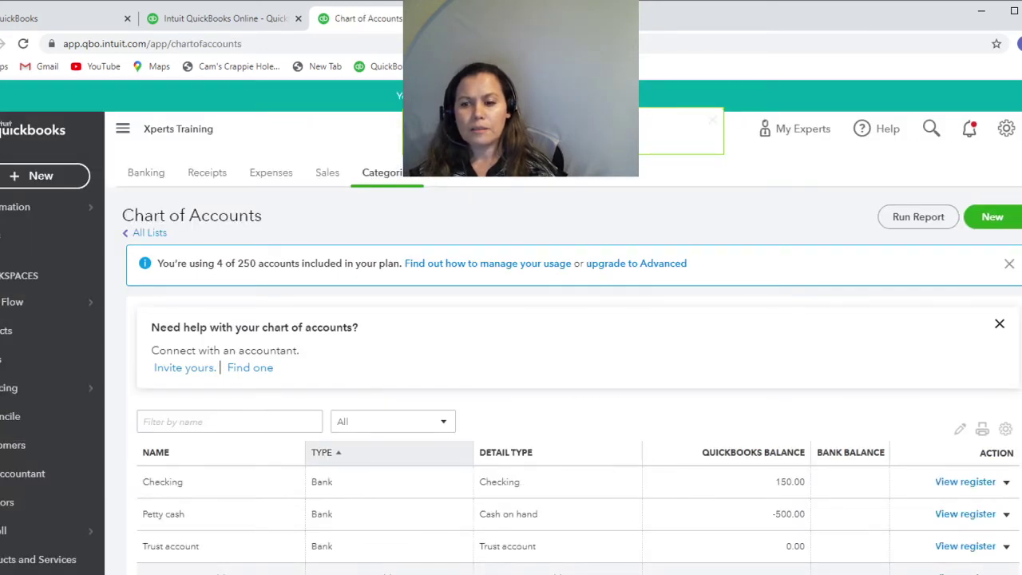
pyautogui.scroll(-1, 973, 535)
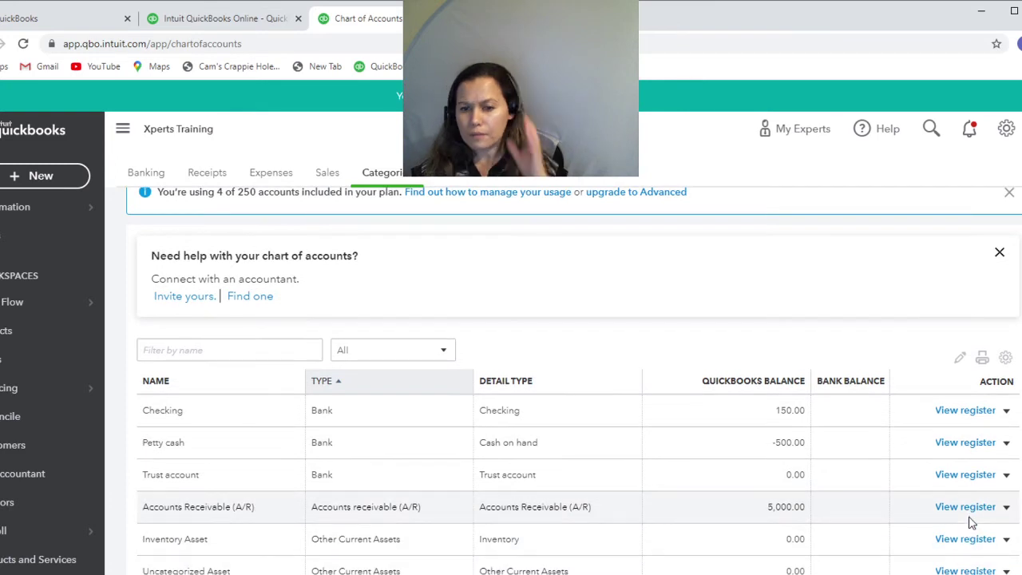
pyautogui.scroll(1, 895, 488)
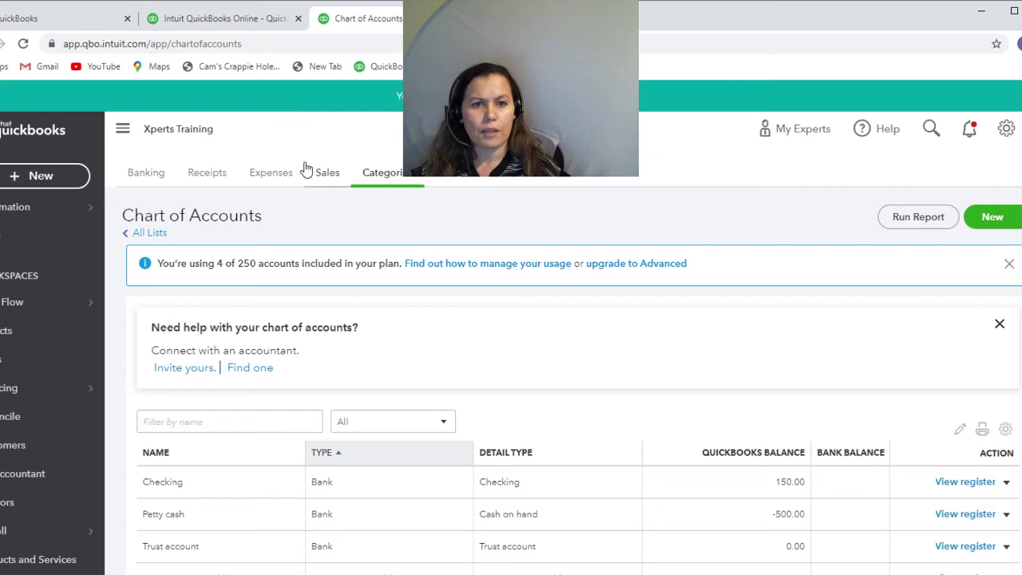
# - Receive the full payment on the retainer invoice from the invoices list, depositing it to the Trust account
pyautogui.moveTo(31, 388)
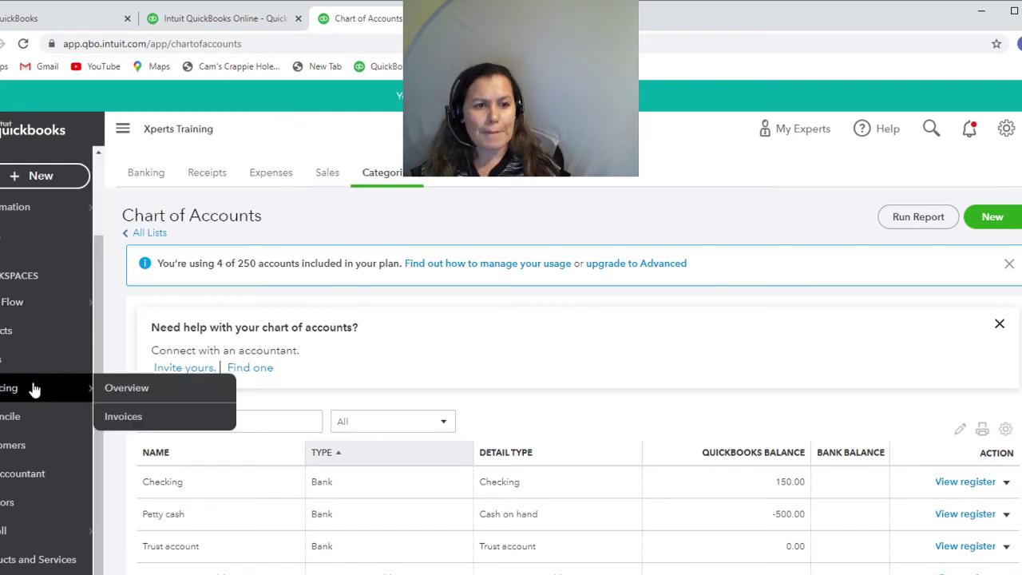
pyautogui.click(115, 415)
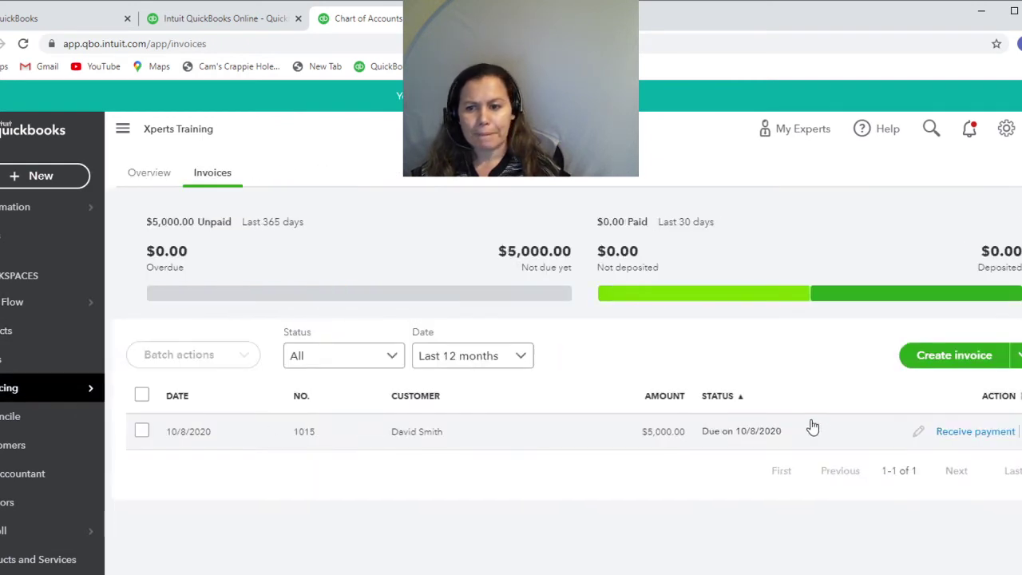
pyautogui.click(997, 438)
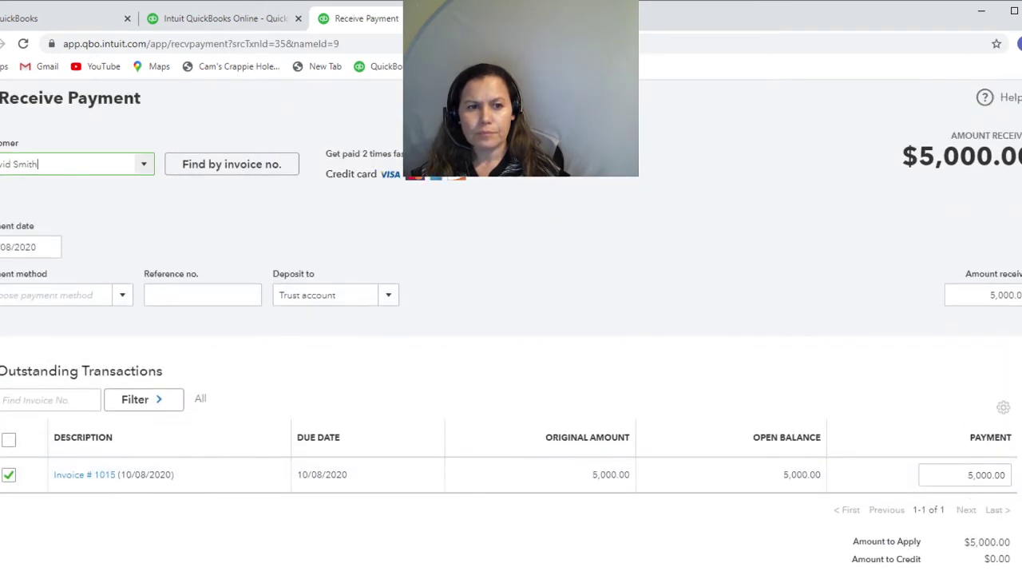
pyautogui.click(388, 303)
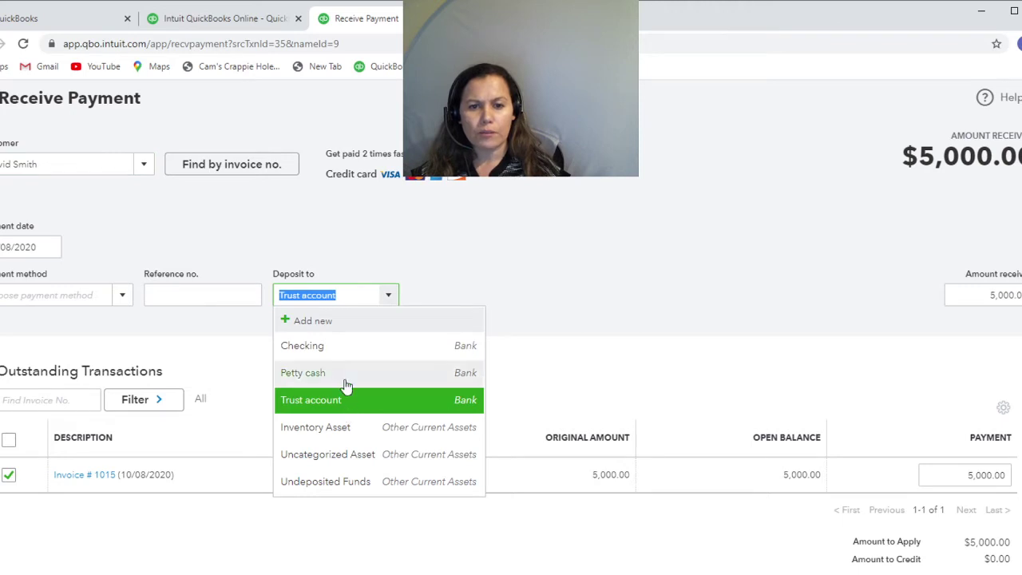
pyautogui.click(346, 373)
pyautogui.click(391, 300)
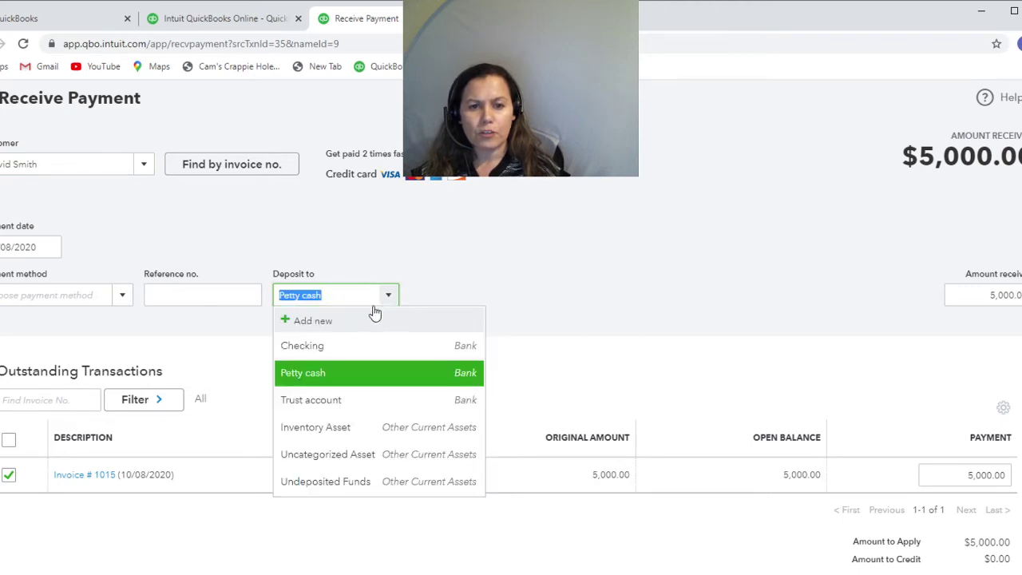
pyautogui.click(323, 400)
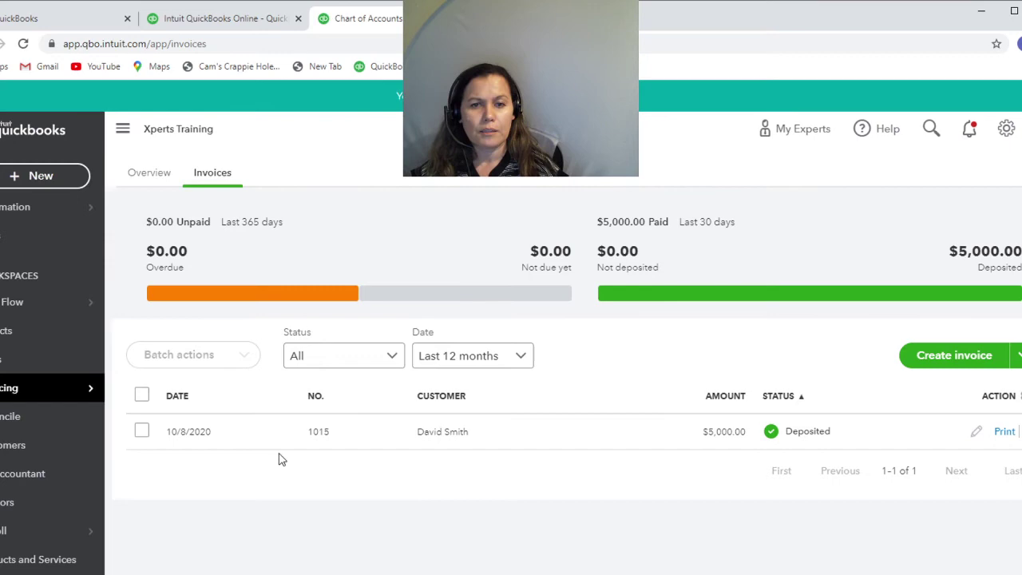
# - Reopen the Chart of Accounts through the lists overview and examine the Trust account and Trust Accounts - Liabilities balances
pyautogui.click(1007, 131)
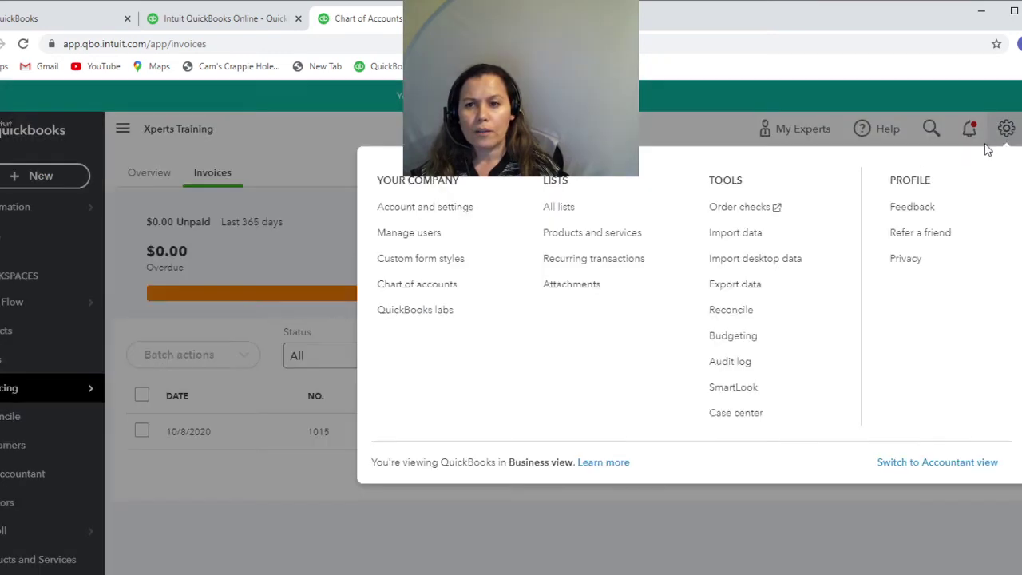
pyautogui.click(581, 217)
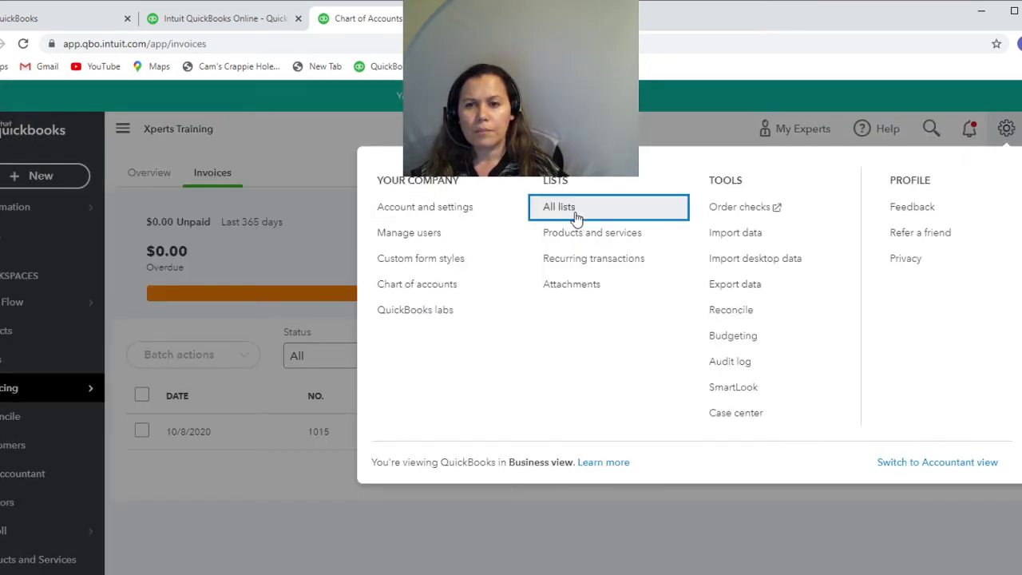
pyautogui.click(257, 223)
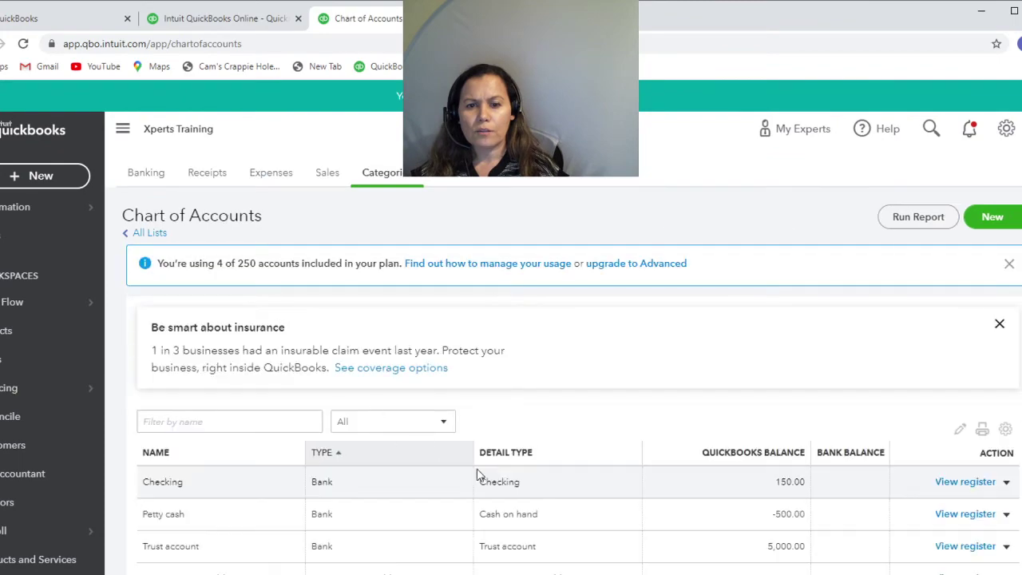
pyautogui.scroll(-1, 480, 476)
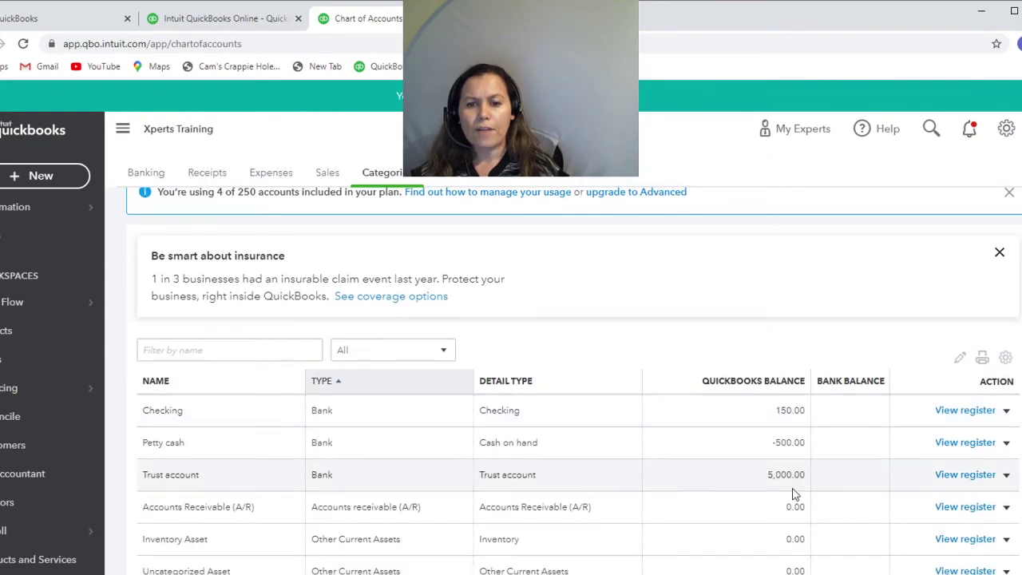
pyautogui.scroll(-4, 802, 493)
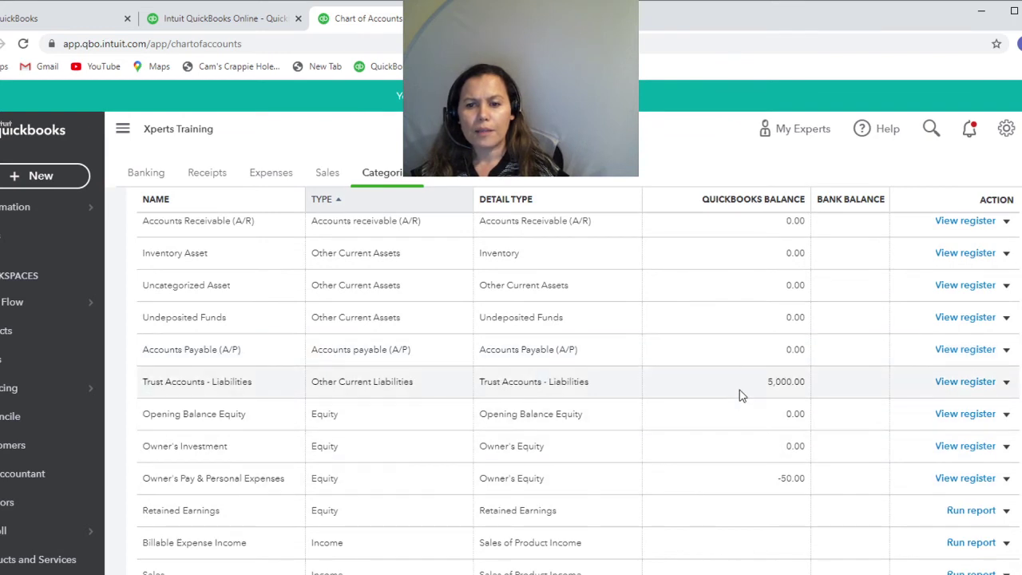
pyautogui.scroll(2, 741, 396)
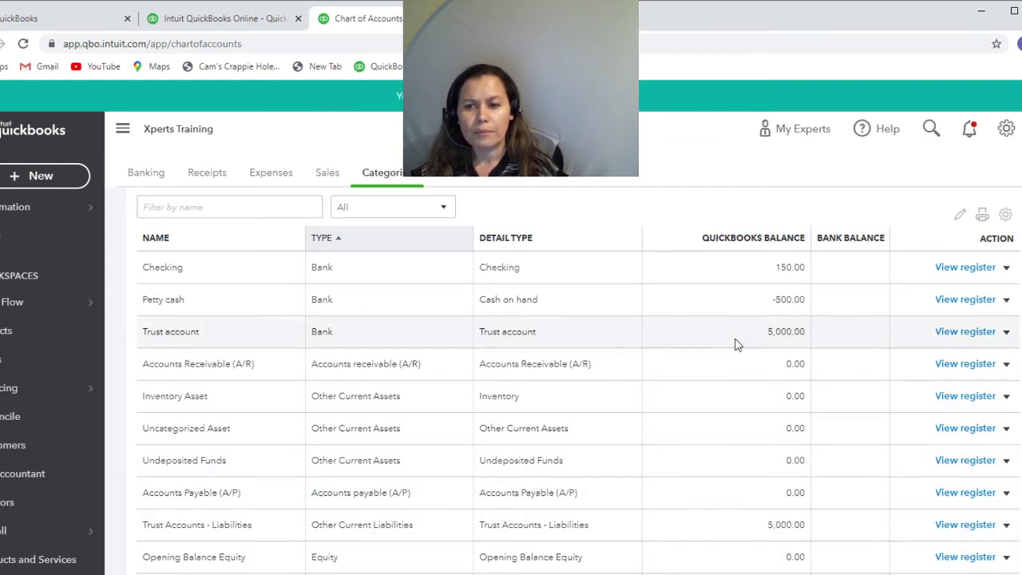
pyautogui.scroll(3, 739, 346)
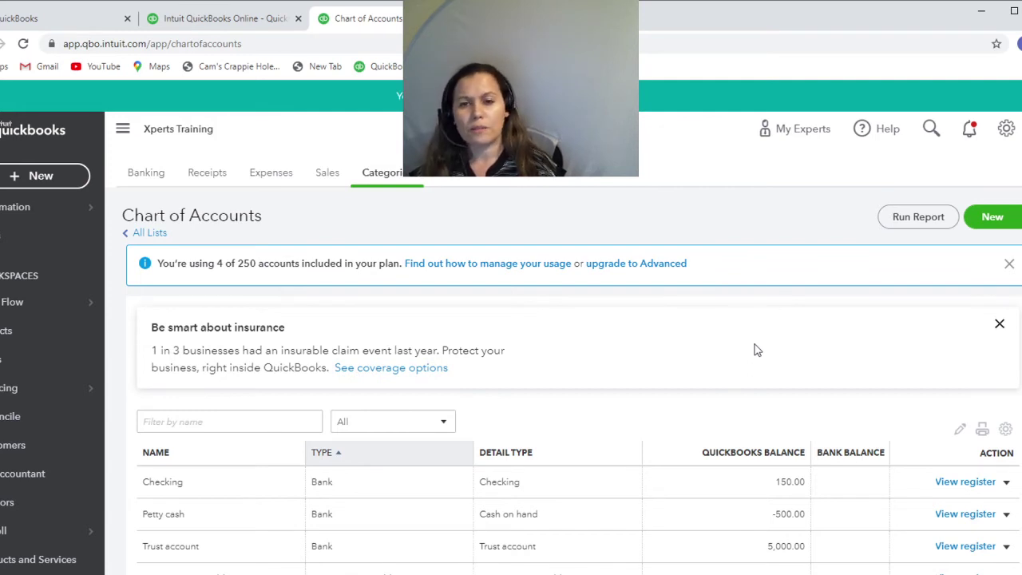
# - Start a new sales receipt for the customer who paid the retainer
pyautogui.click(19, 184)
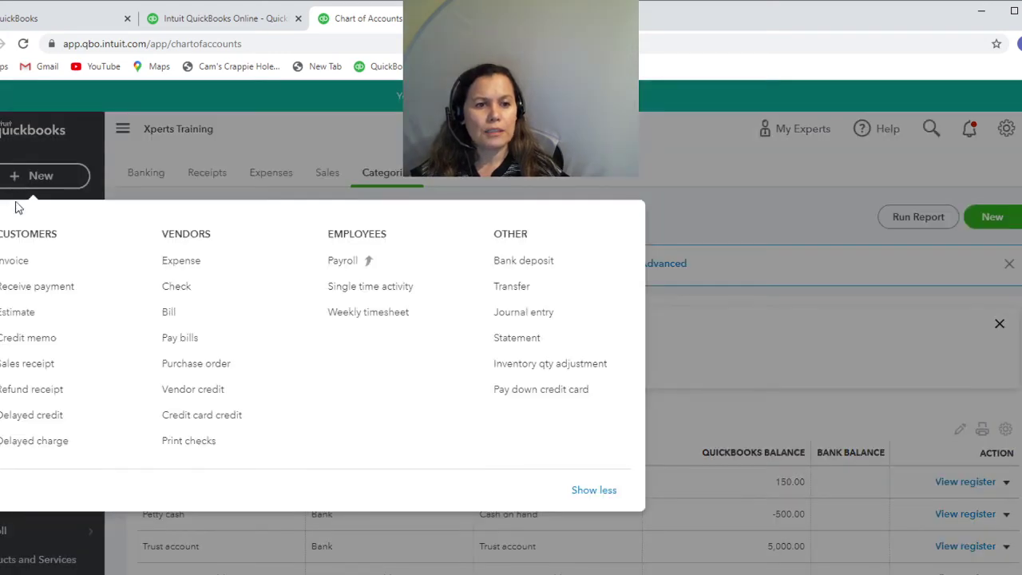
pyautogui.click(15, 371)
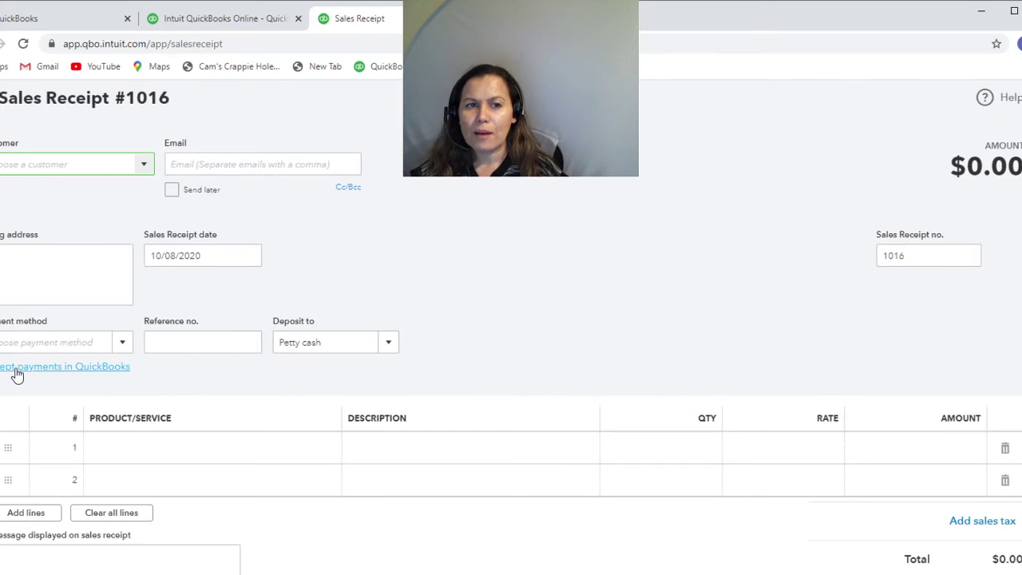
pyautogui.click(141, 167)
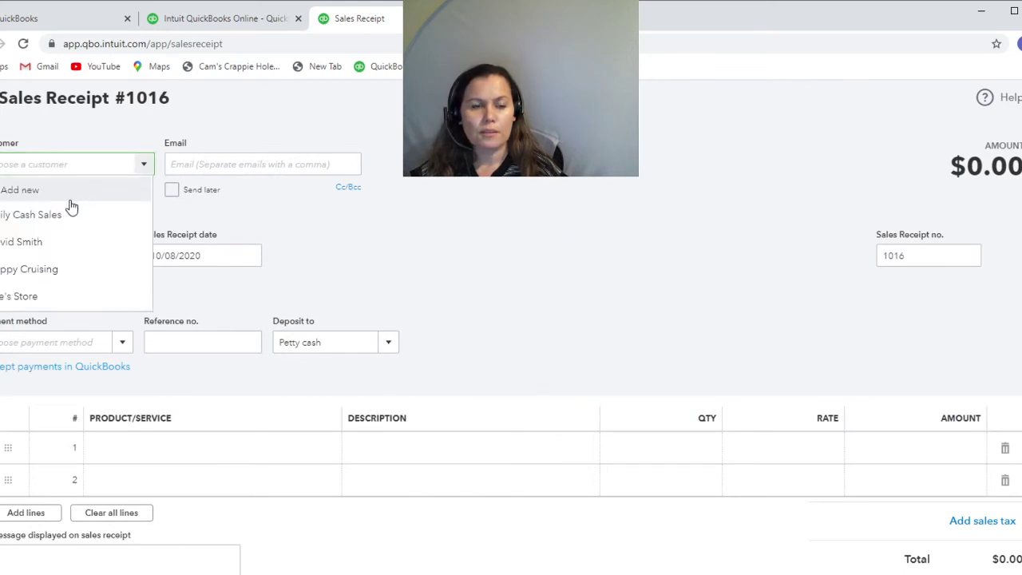
pyautogui.click(43, 247)
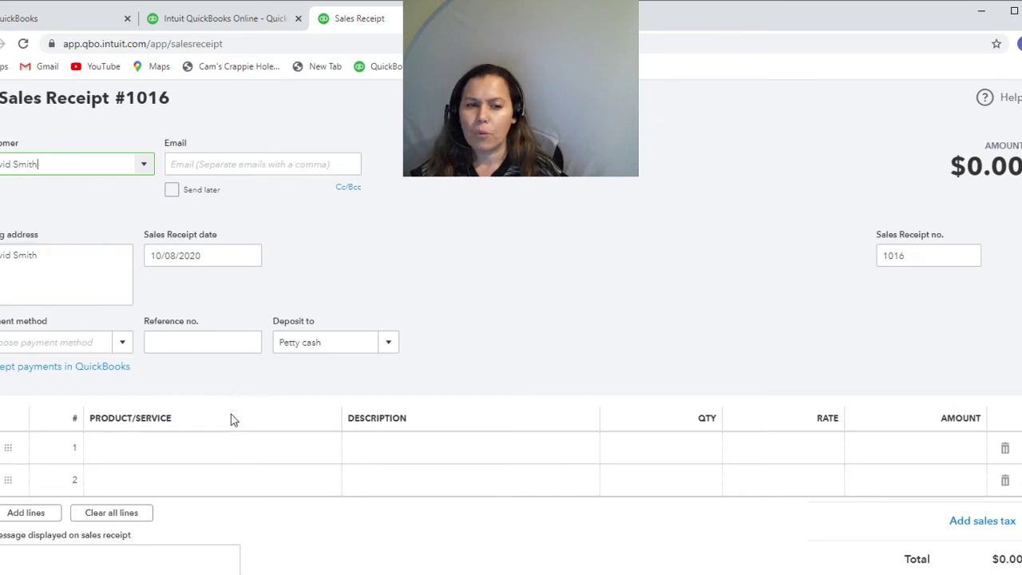
# - Add the Attorney Fees item to the sales receipt's first line with an amount of 1000.00
pyautogui.click(230, 455)
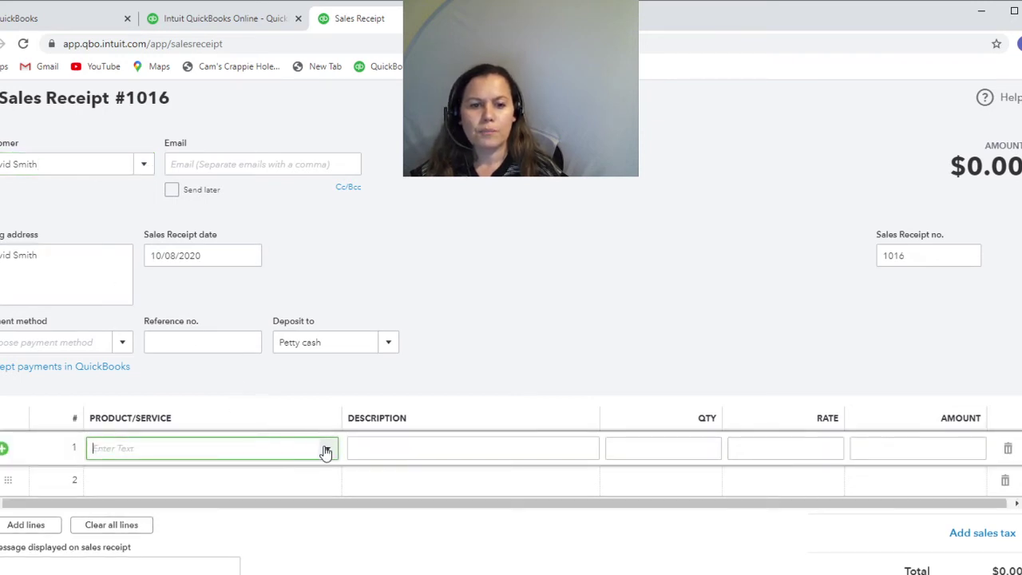
pyautogui.click(325, 450)
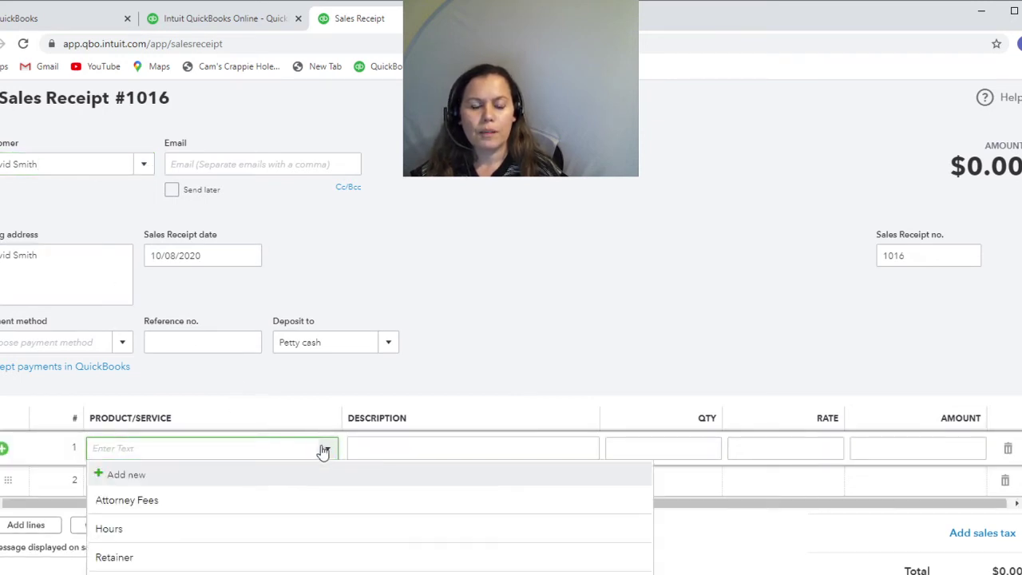
pyautogui.click(175, 513)
pyautogui.click(955, 450)
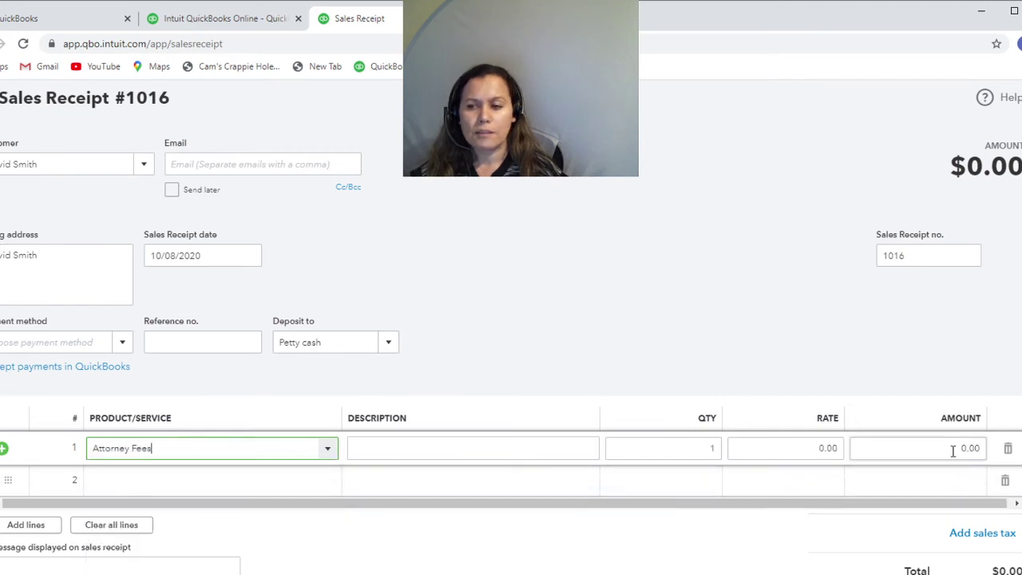
pyautogui.write('10')
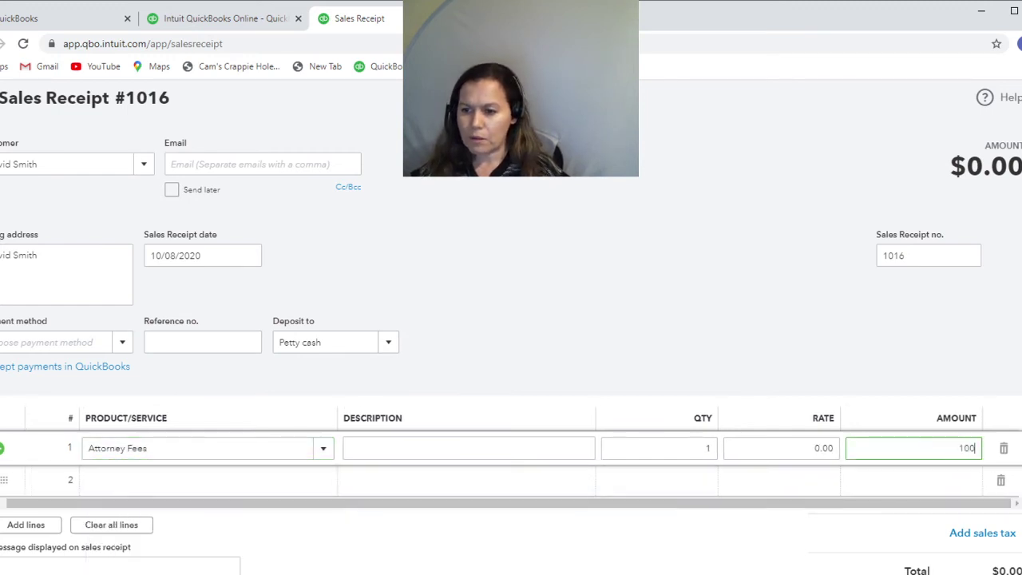
pyautogui.write('00.00')
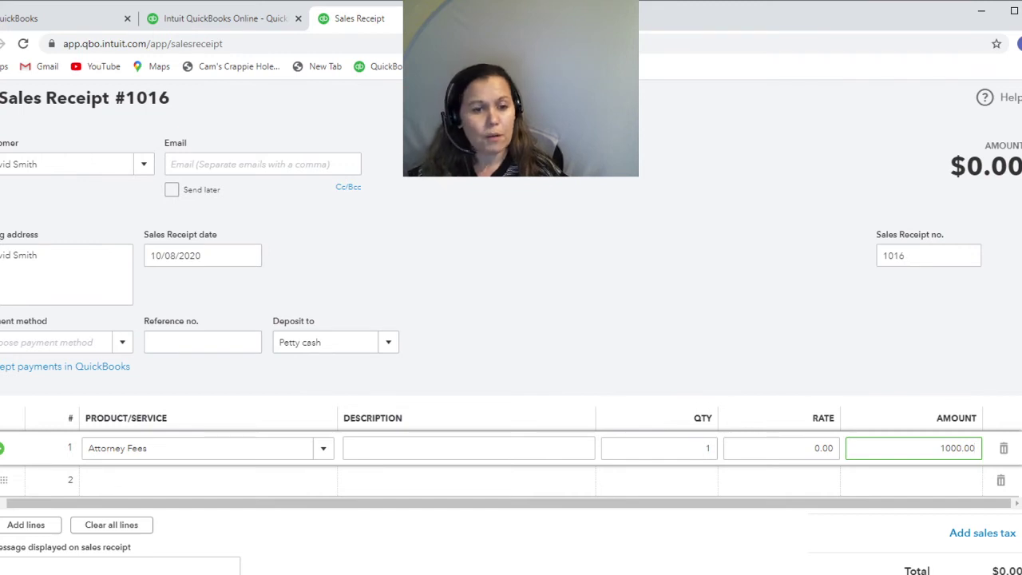
# - Add the Retainer item to the receipt's second line with an amount of -1,000, and save and close the receipt
pyautogui.click(183, 479)
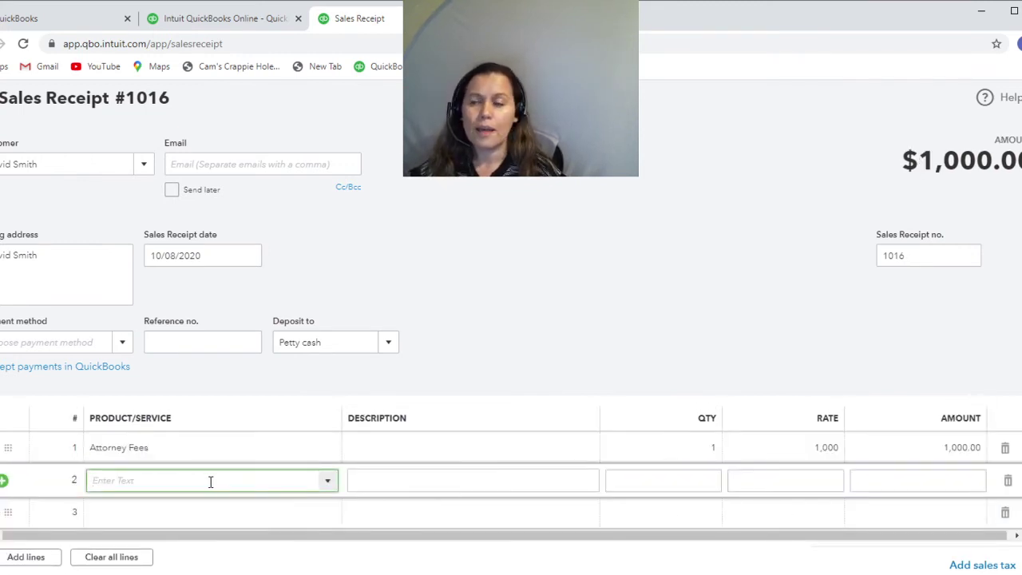
pyautogui.click(327, 483)
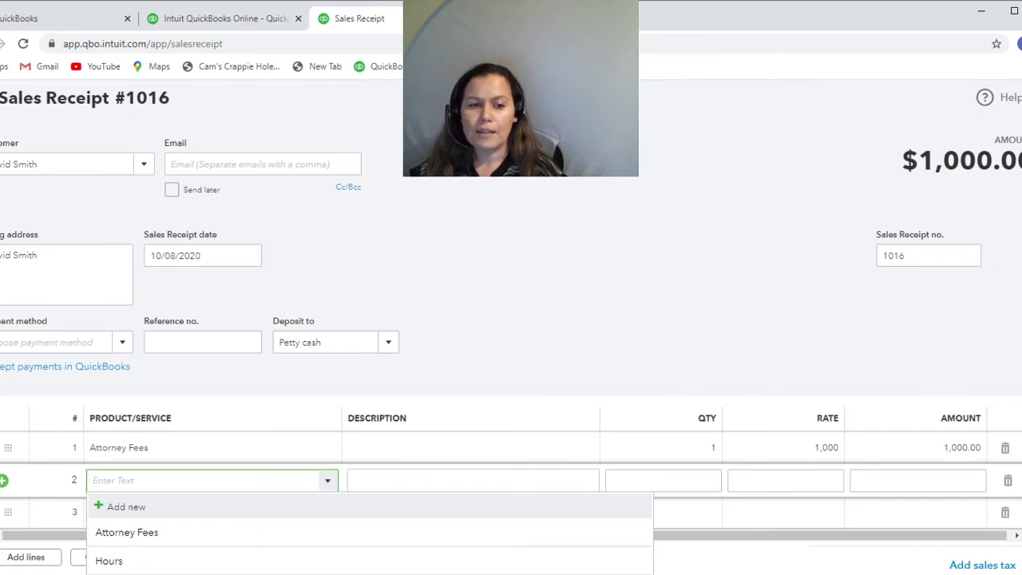
pyautogui.click(112, 573)
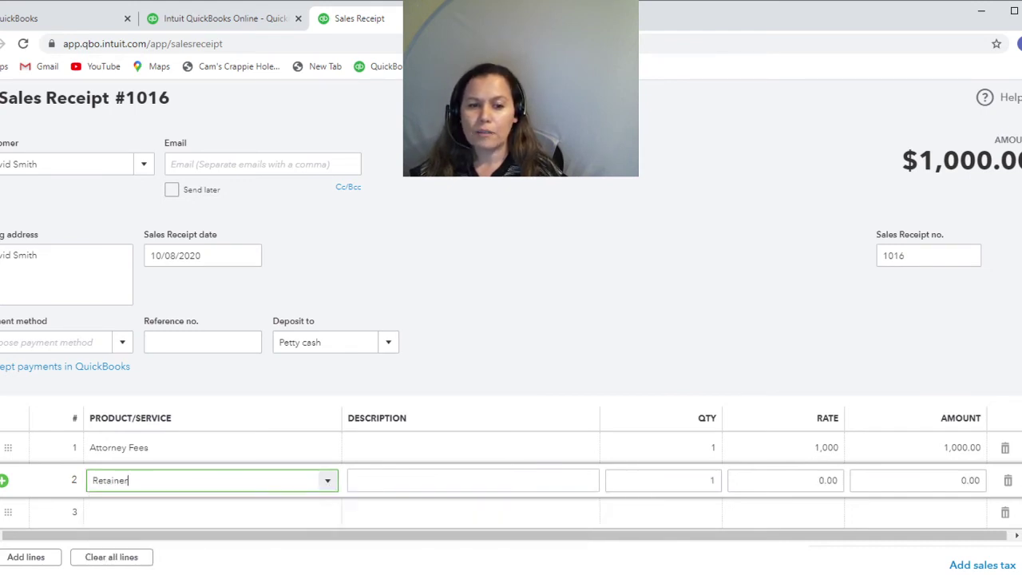
pyautogui.click(890, 483)
pyautogui.write('-')
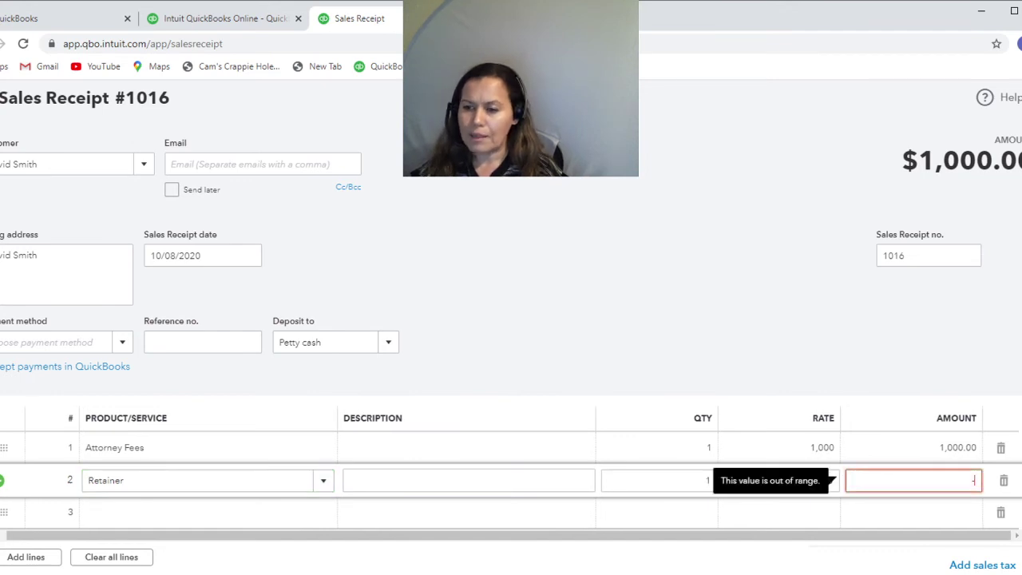
pyautogui.write('1,0')
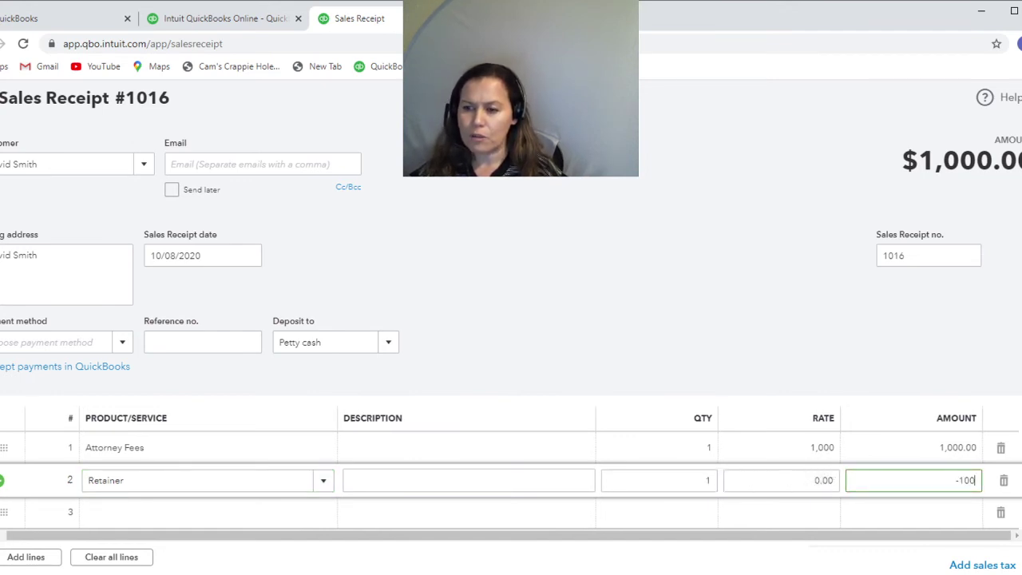
pyautogui.write('00')
pyautogui.press('Tab')
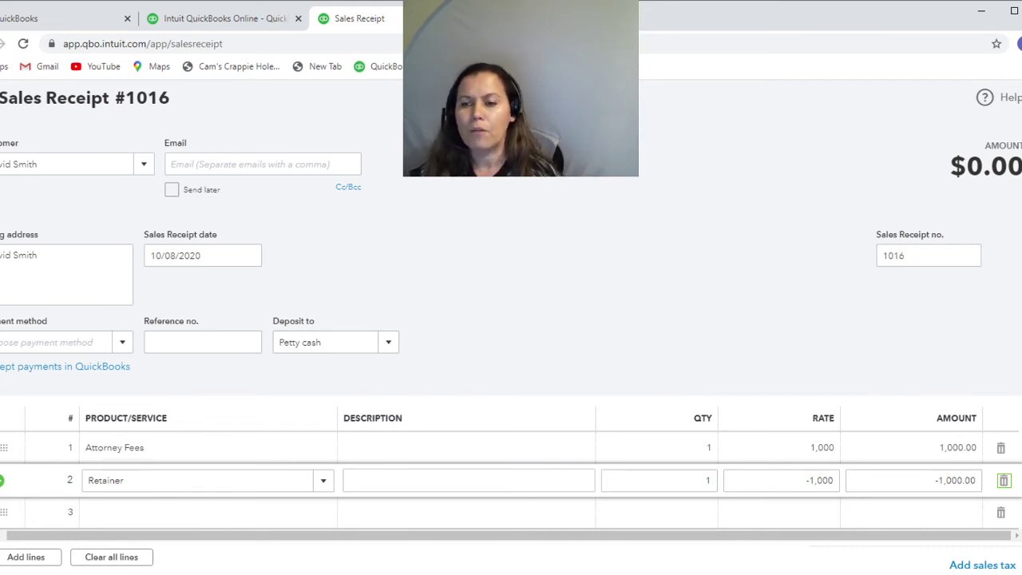
pyautogui.press('Escape')
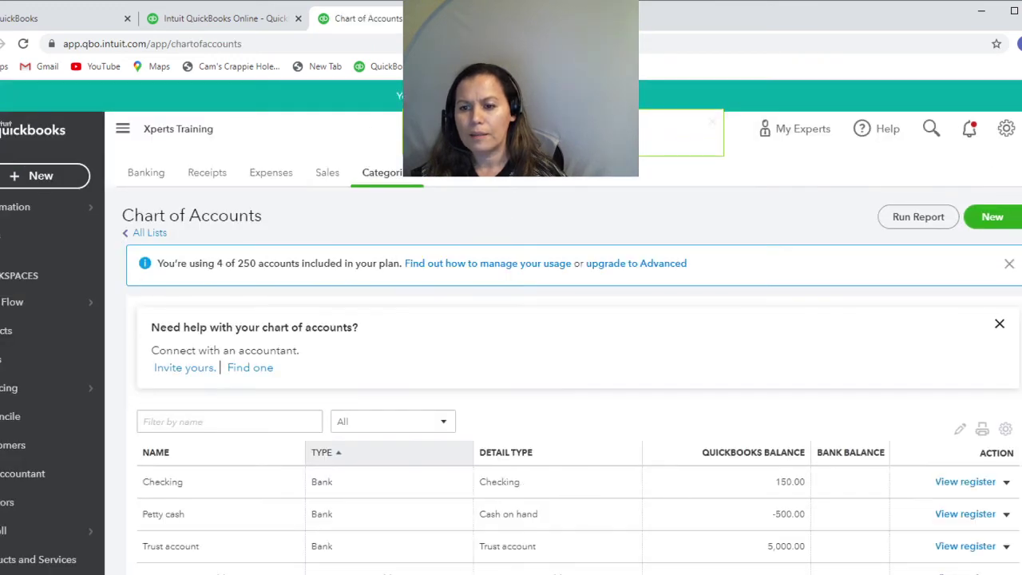
# - Record a transfer of 1000.00 from the Trust account to Checking, and save and close it
pyautogui.scroll(-5, 911, 467)
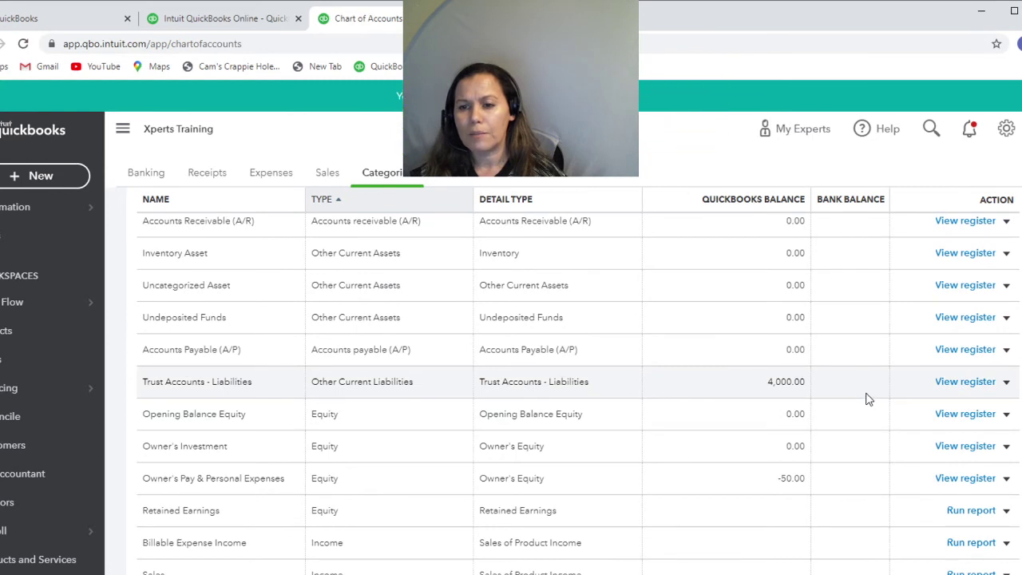
pyautogui.scroll(2, 869, 399)
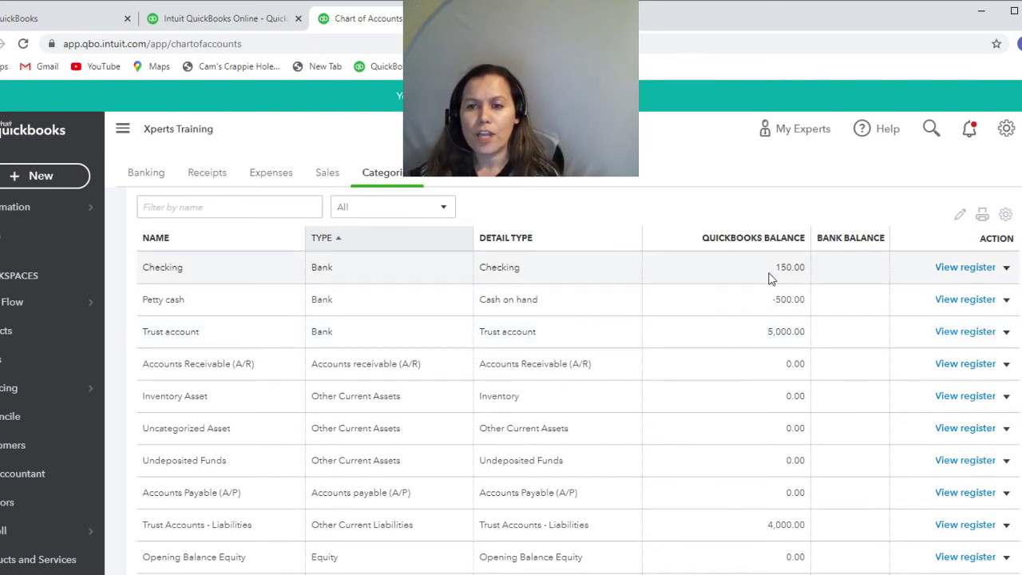
pyautogui.click(18, 178)
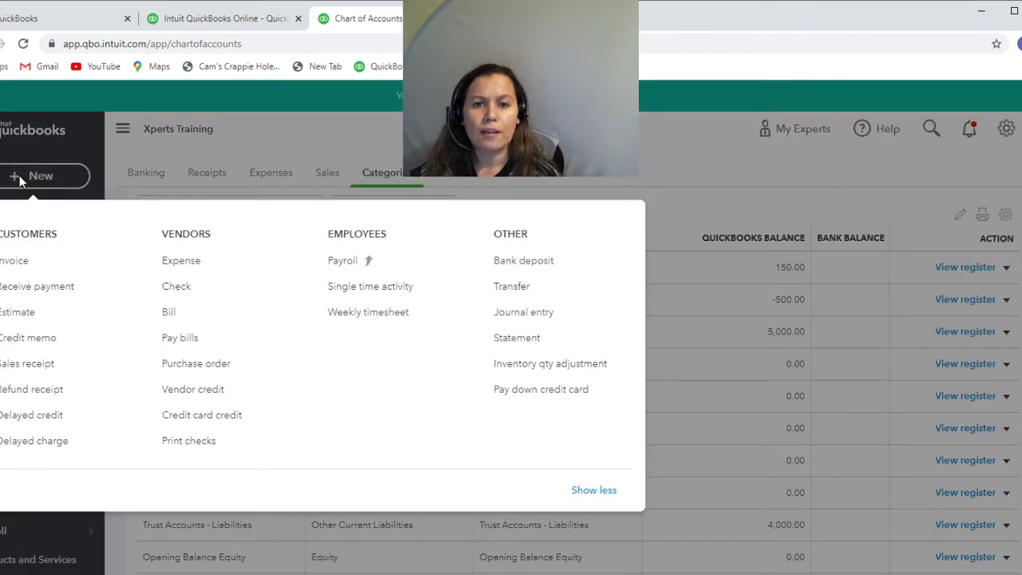
pyautogui.click(499, 293)
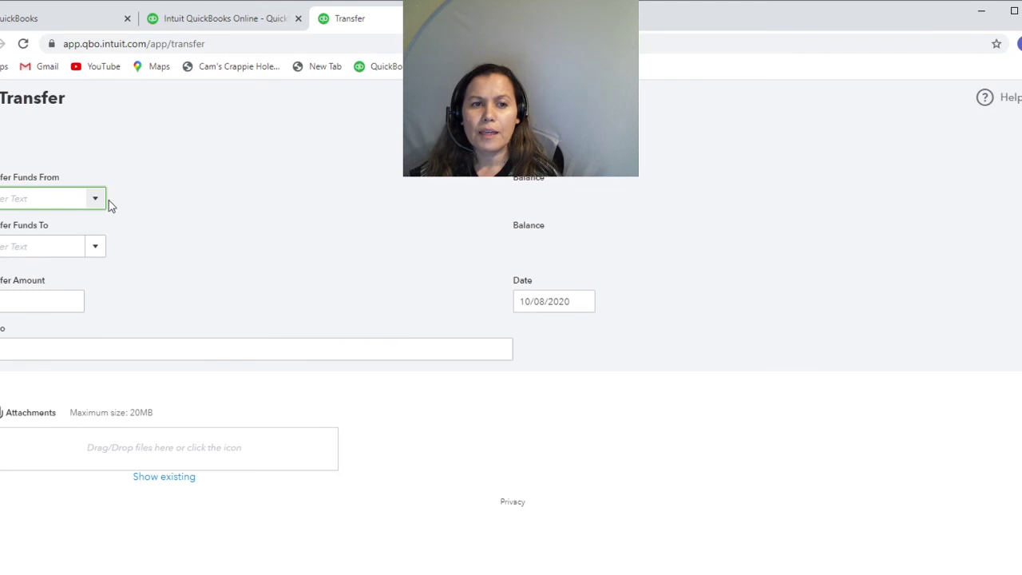
pyautogui.click(95, 198)
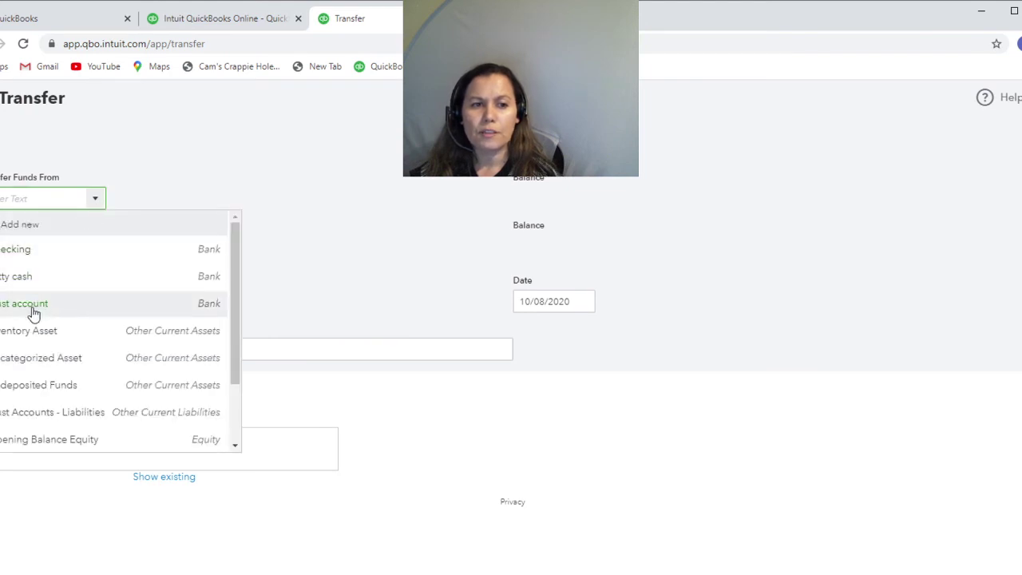
pyautogui.click(36, 305)
pyautogui.click(93, 248)
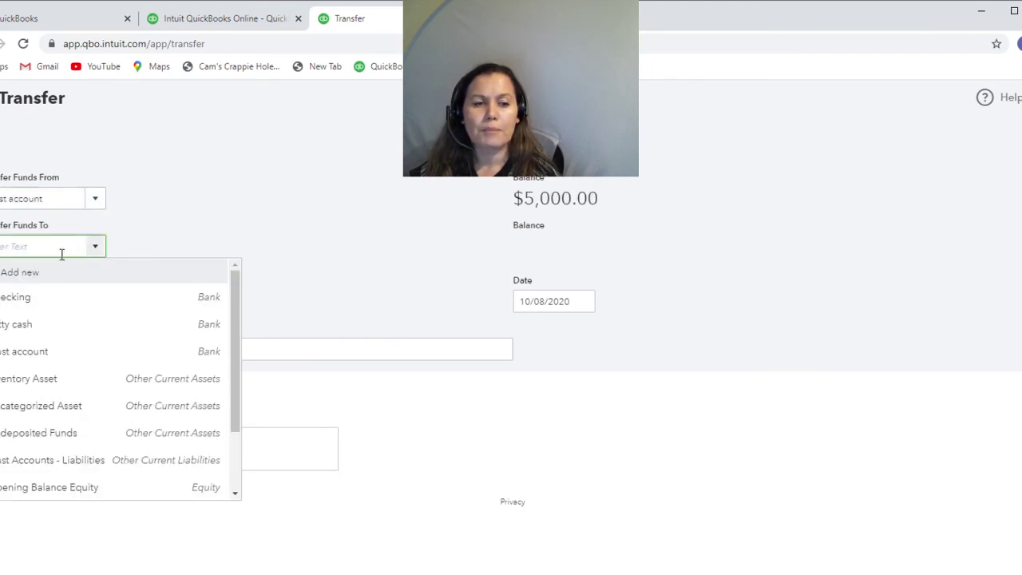
pyautogui.click(36, 298)
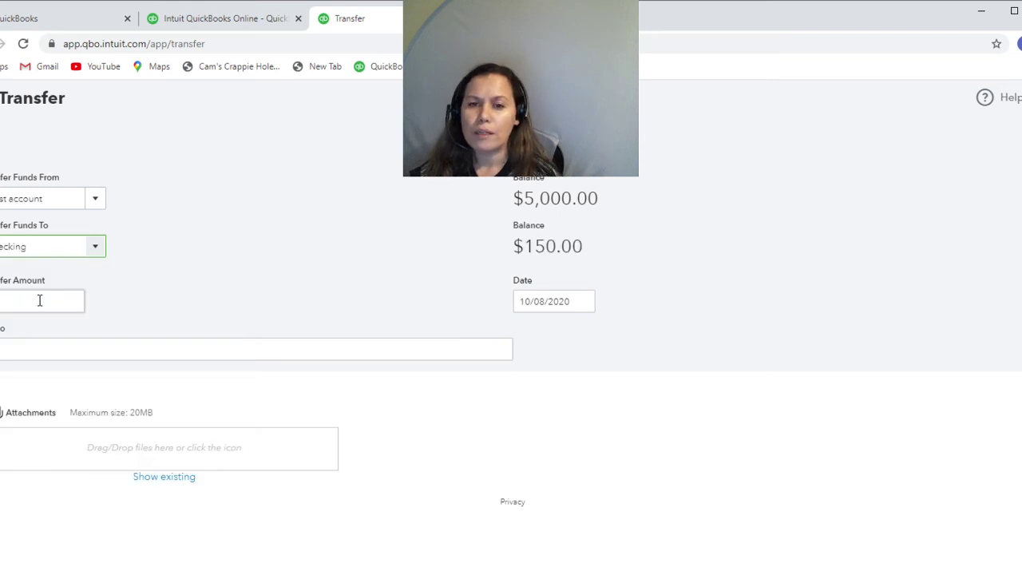
pyautogui.click(56, 297)
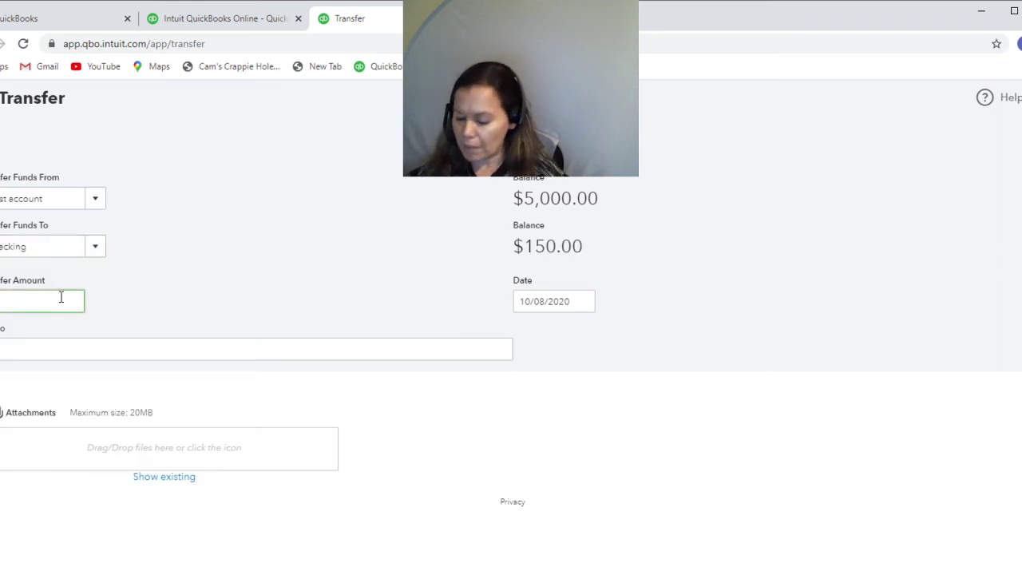
pyautogui.write('1000')
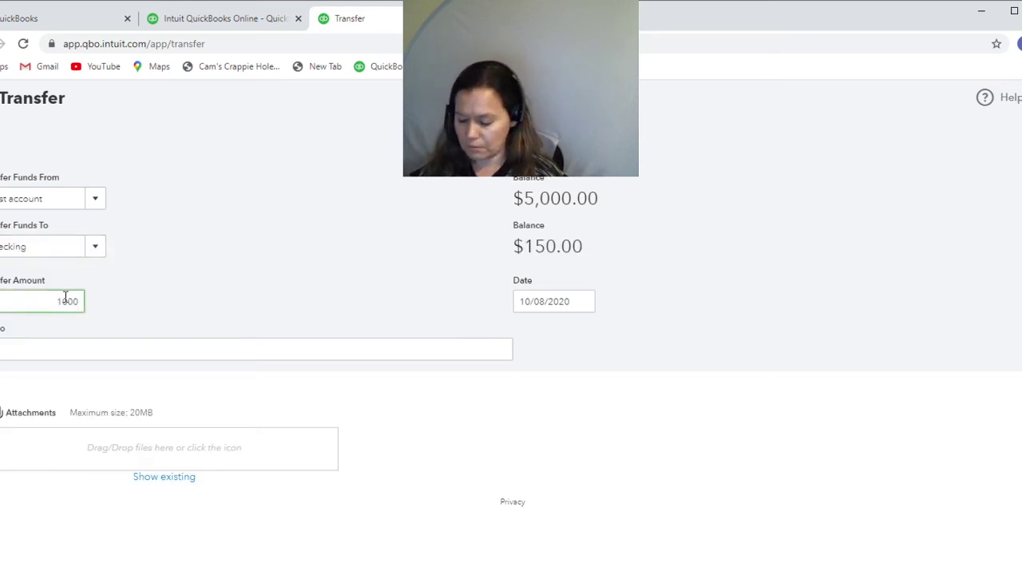
pyautogui.write('.00')
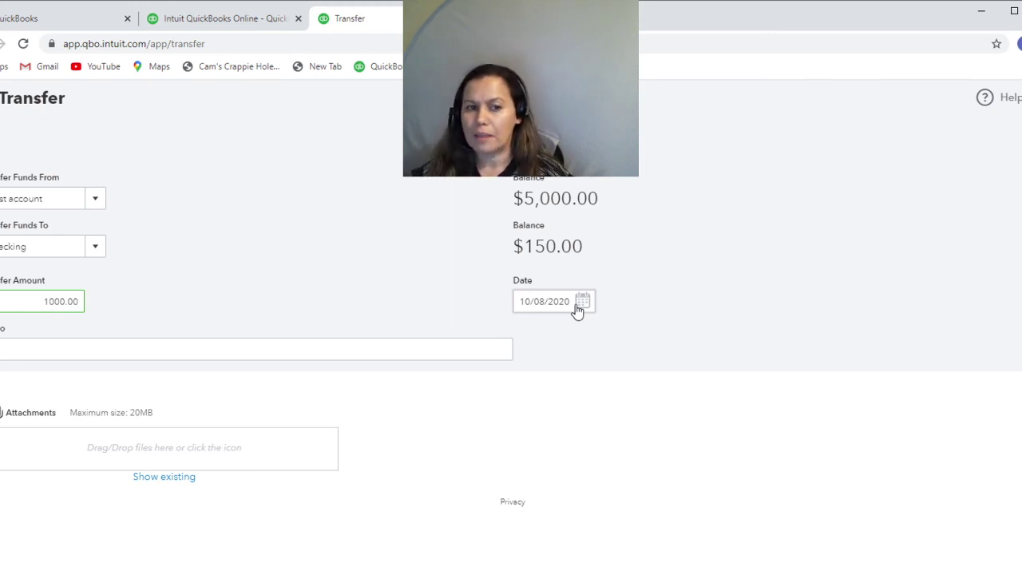
pyautogui.hotkey('alt', 'd')
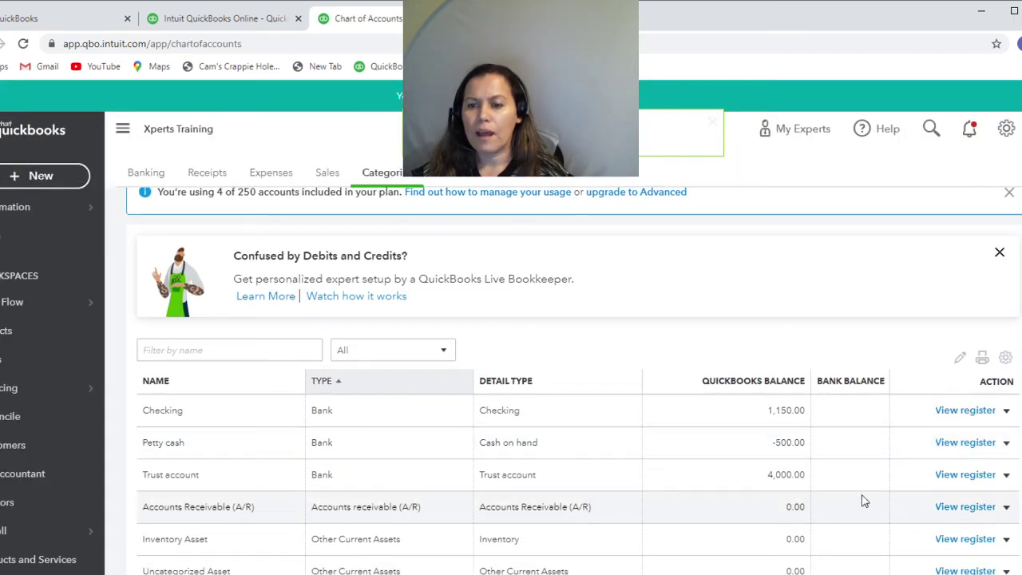
# - Compare the bank and Trust Accounts - Liabilities balances in the Chart of Accounts, and run the report for the Sales income account
pyautogui.scroll(-4, 814, 490)
pyautogui.scroll(-1, 815, 491)
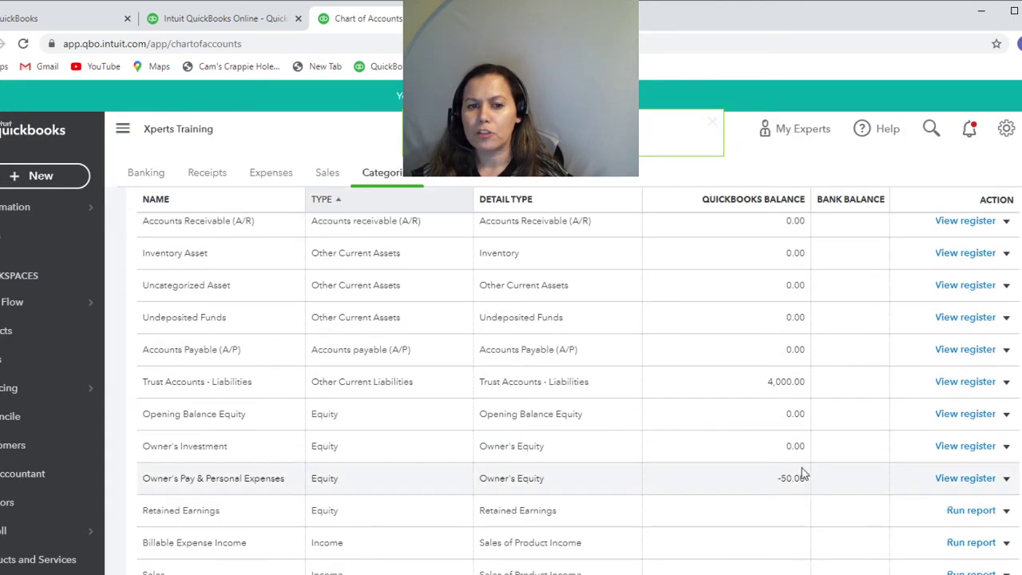
pyautogui.scroll(5, 834, 438)
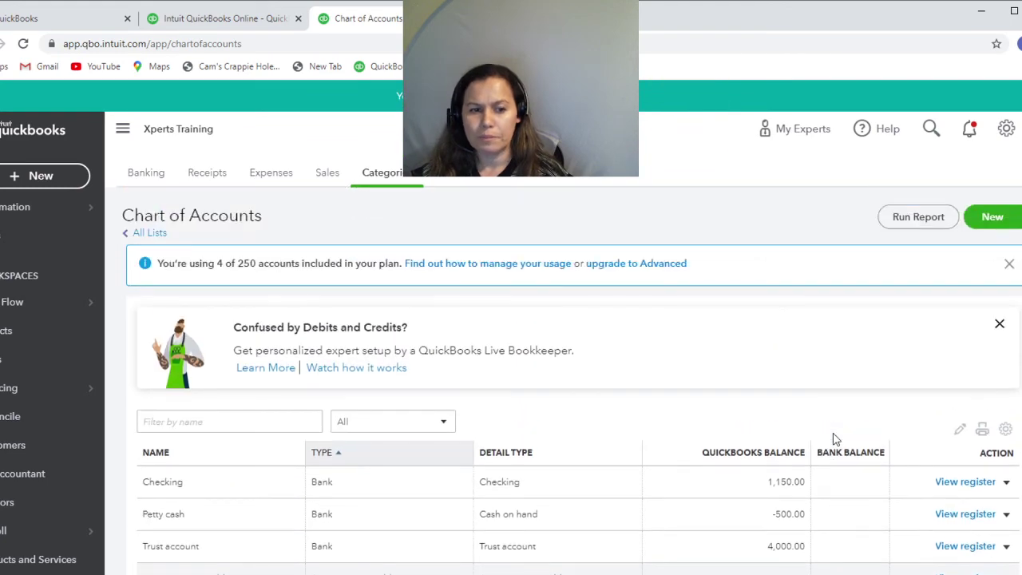
pyautogui.scroll(-5, 834, 438)
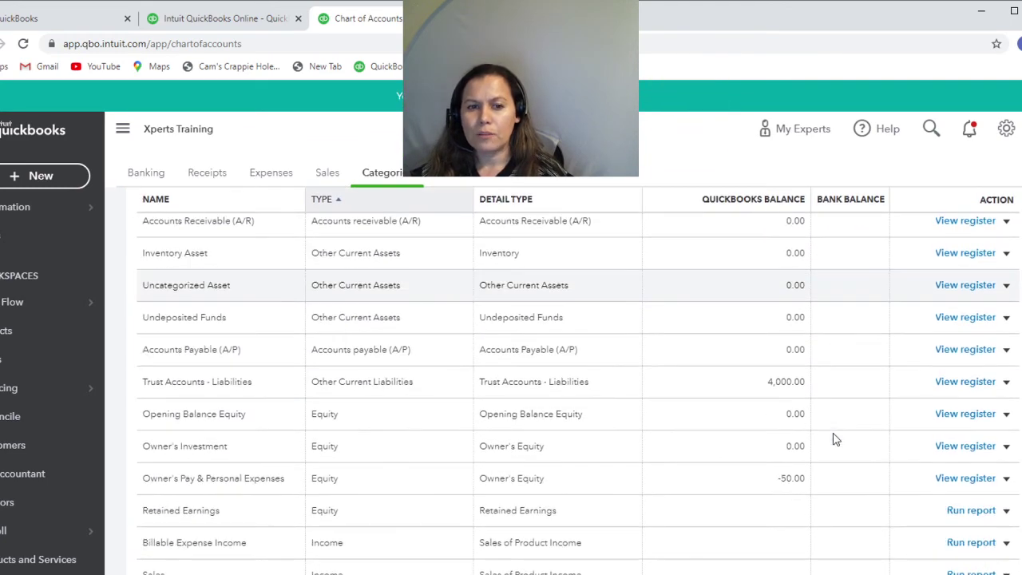
pyautogui.scroll(-2, 834, 438)
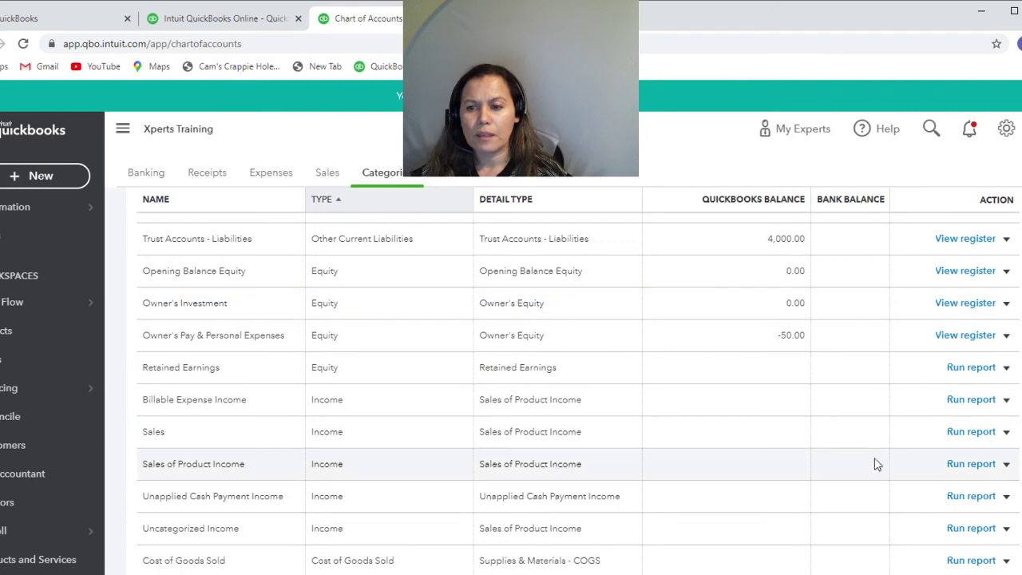
pyautogui.click(971, 432)
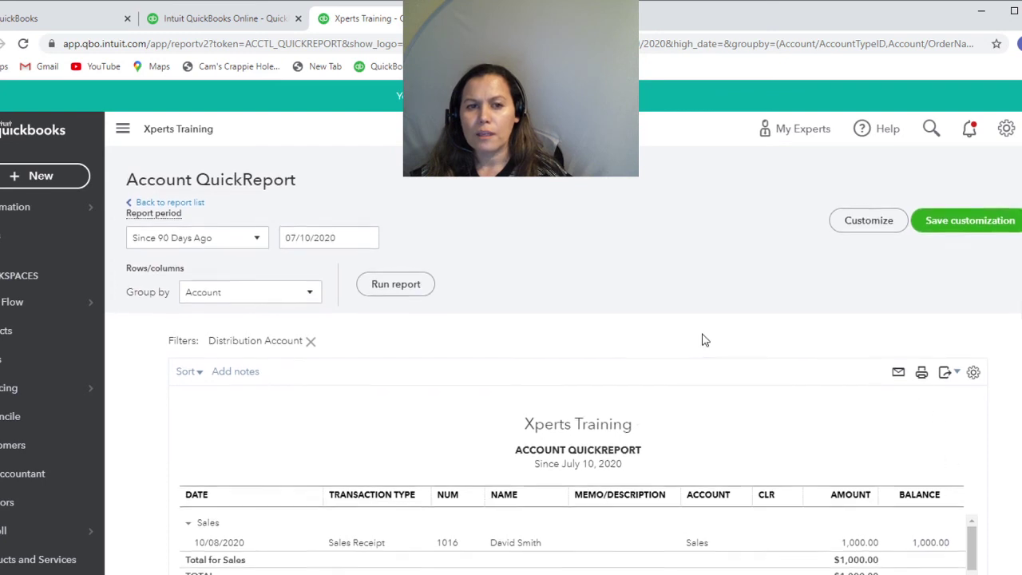
# - Open the Profit and Loss report from the report list and examine the sales income
pyautogui.click(160, 200)
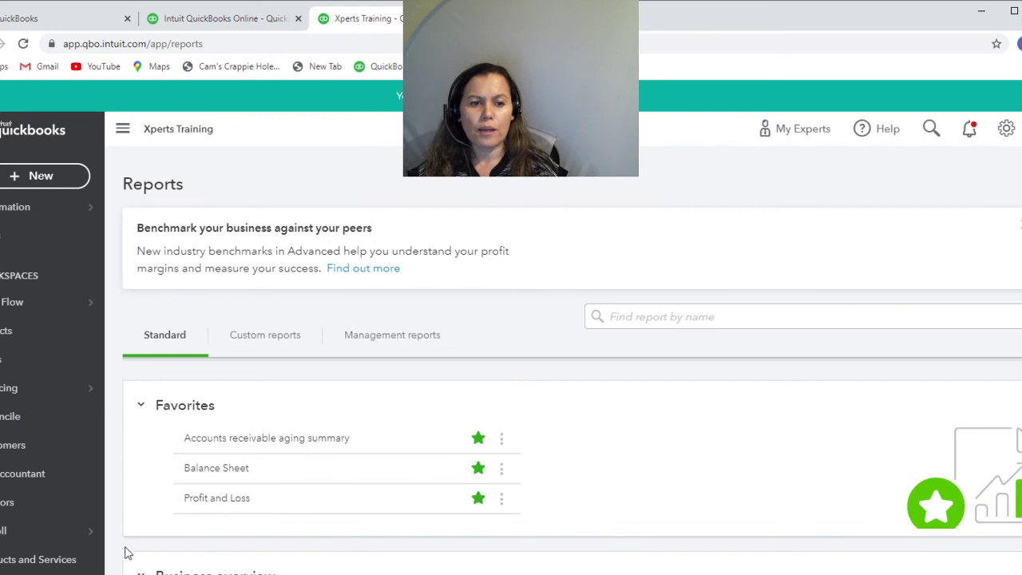
pyautogui.click(218, 499)
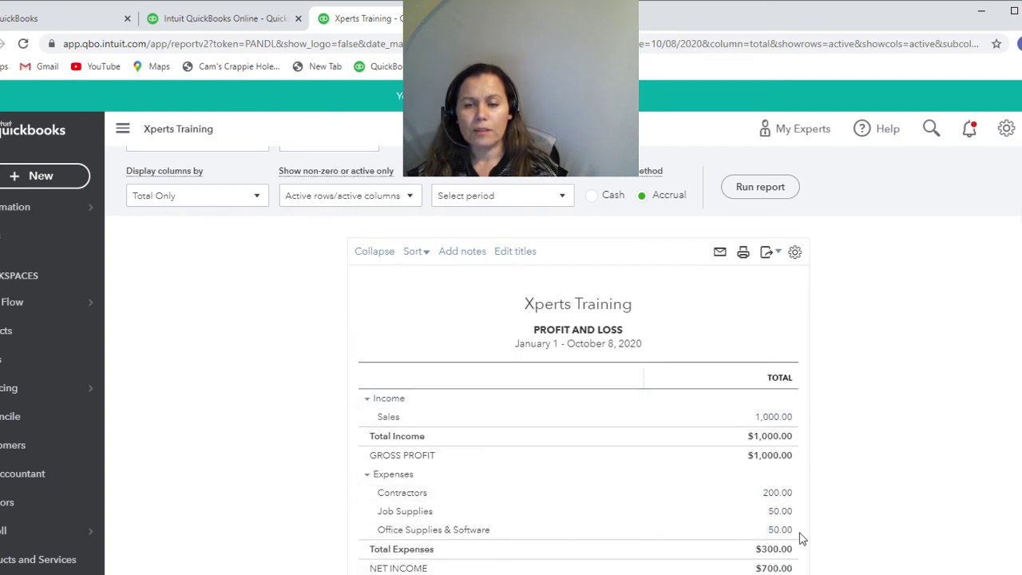
pyautogui.scroll(2, 429, 290)
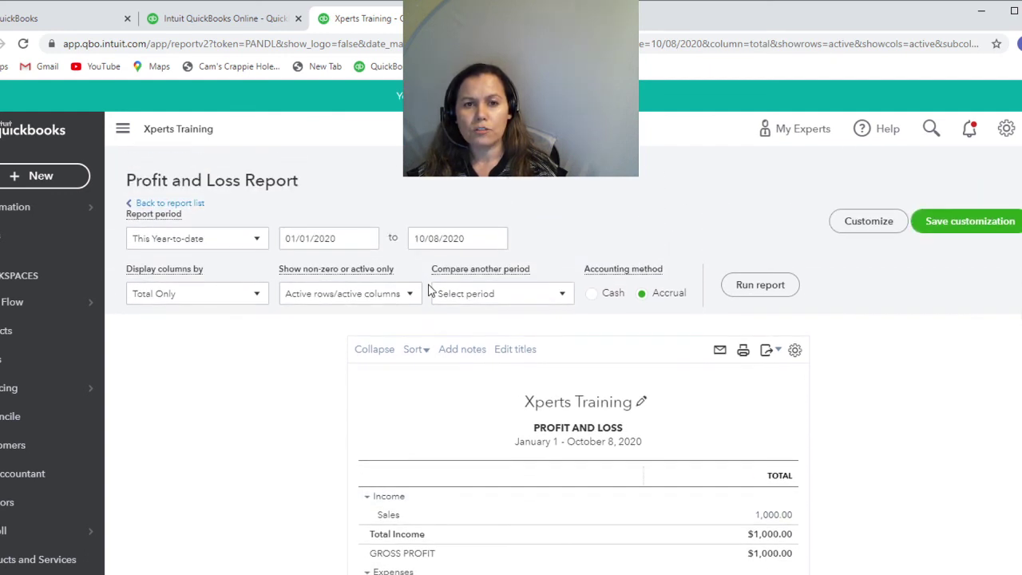
# - Return to the report list, open the Balance Sheet and compare the Trust account with Trust Accounts - Liabilities
pyautogui.click(158, 206)
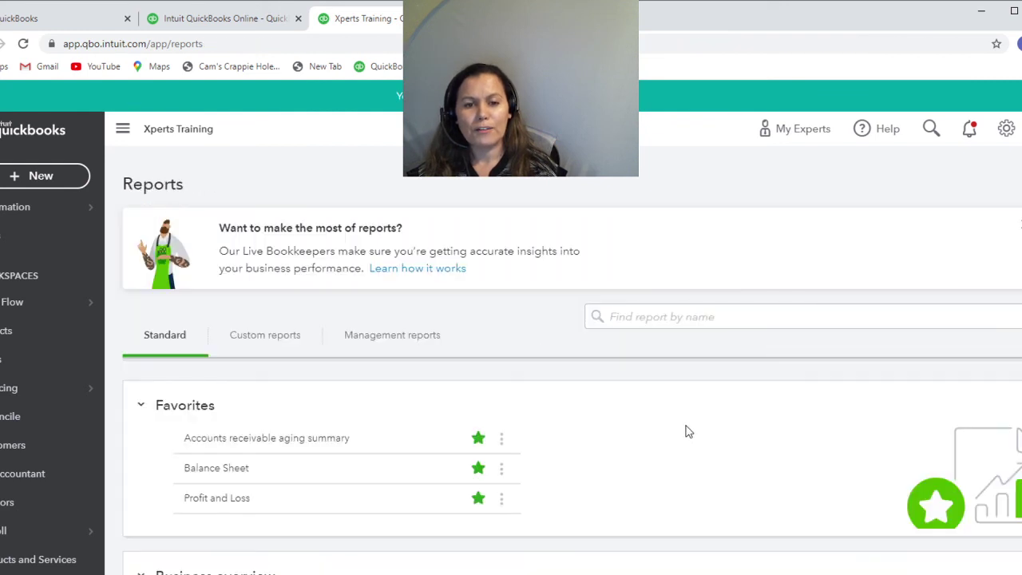
pyautogui.click(189, 471)
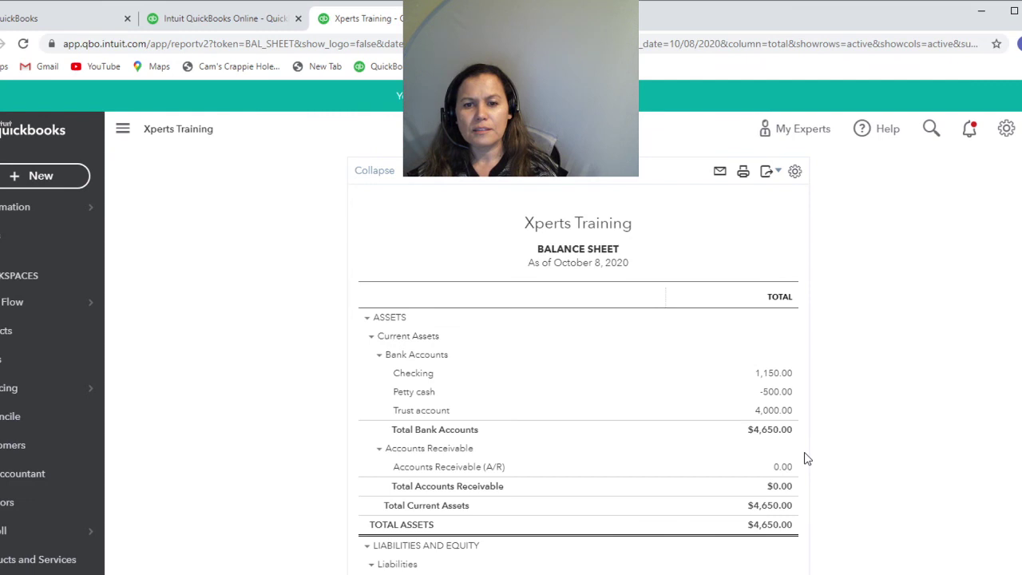
pyautogui.scroll(-1, 806, 458)
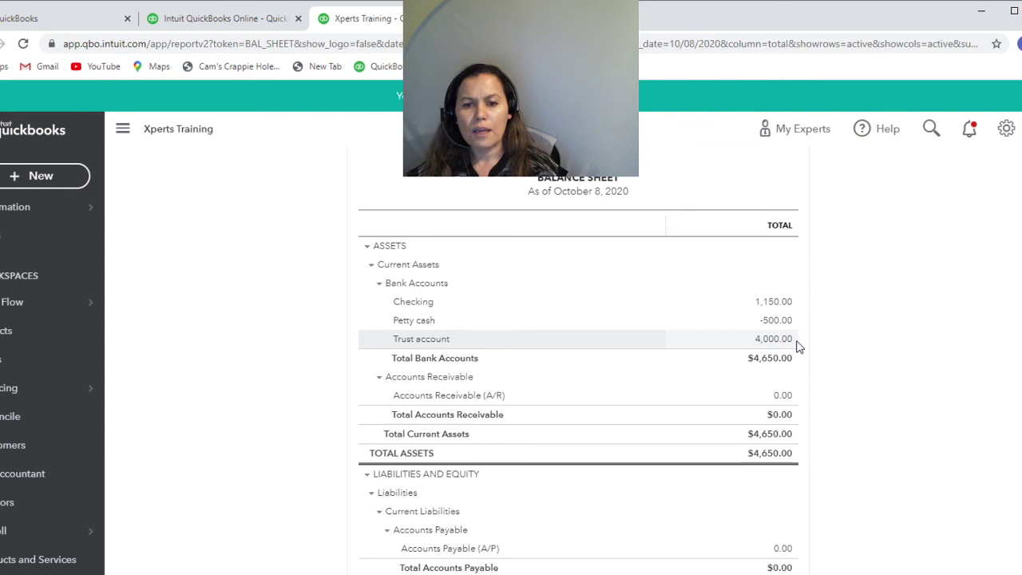
pyautogui.scroll(-1, 894, 500)
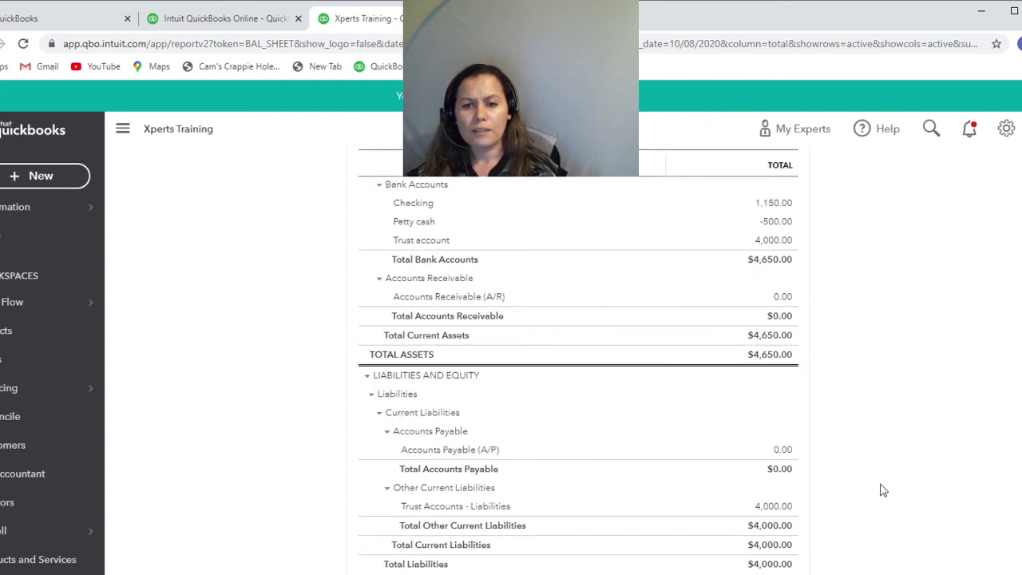